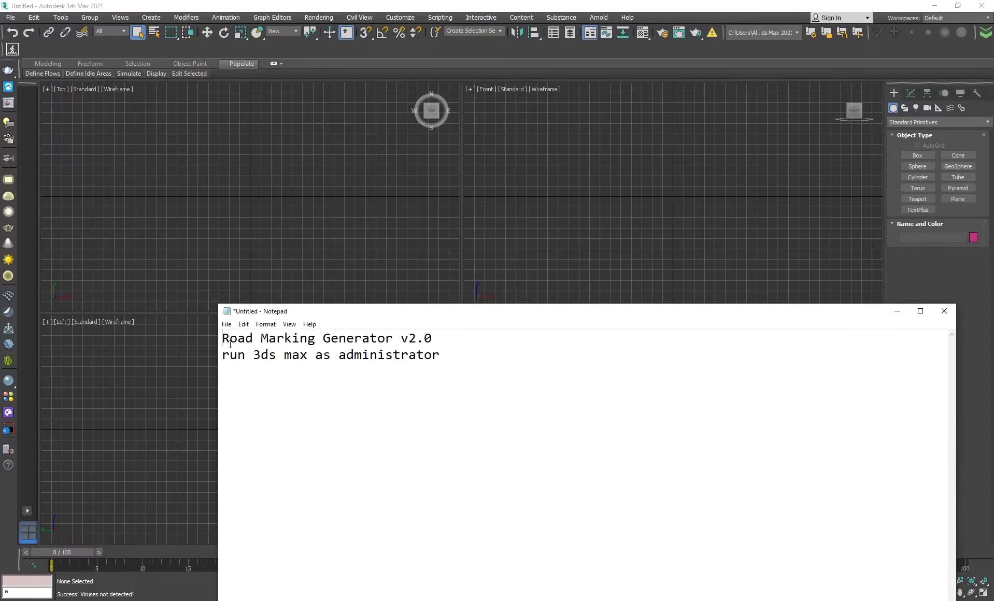
Highlight the 'Road Marking Generator v2.0' and 'run 3ds max as administrator' note lines.
left_click_drag(223, 339, 424, 347)
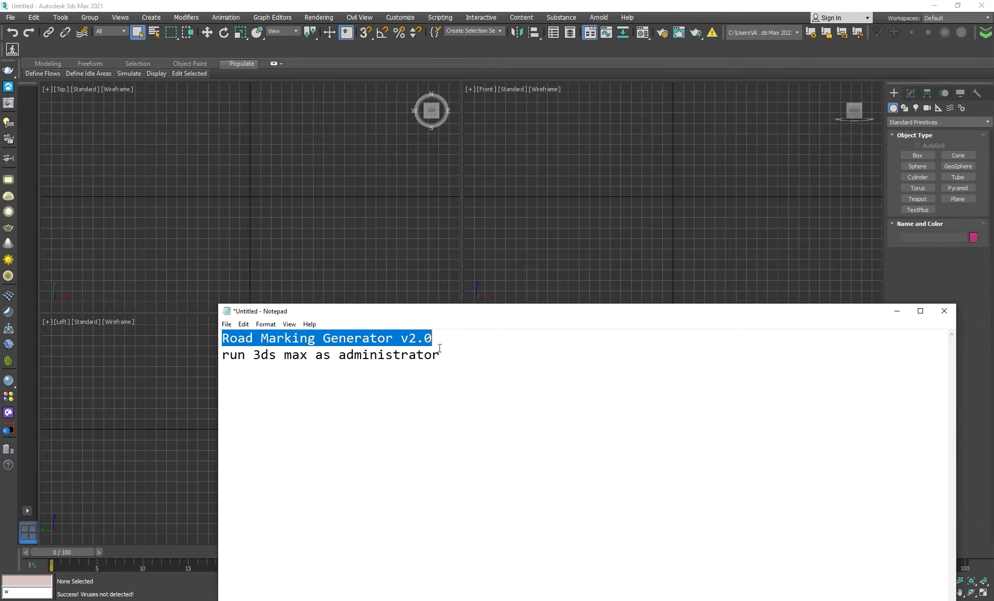
left_click_drag(226, 363, 458, 361)
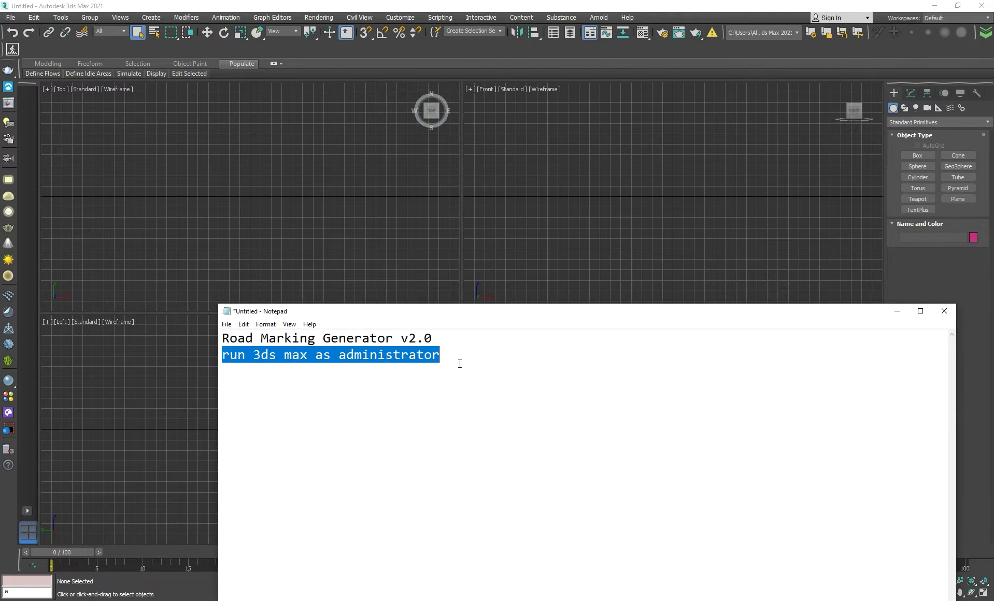
left_click(450, 359)
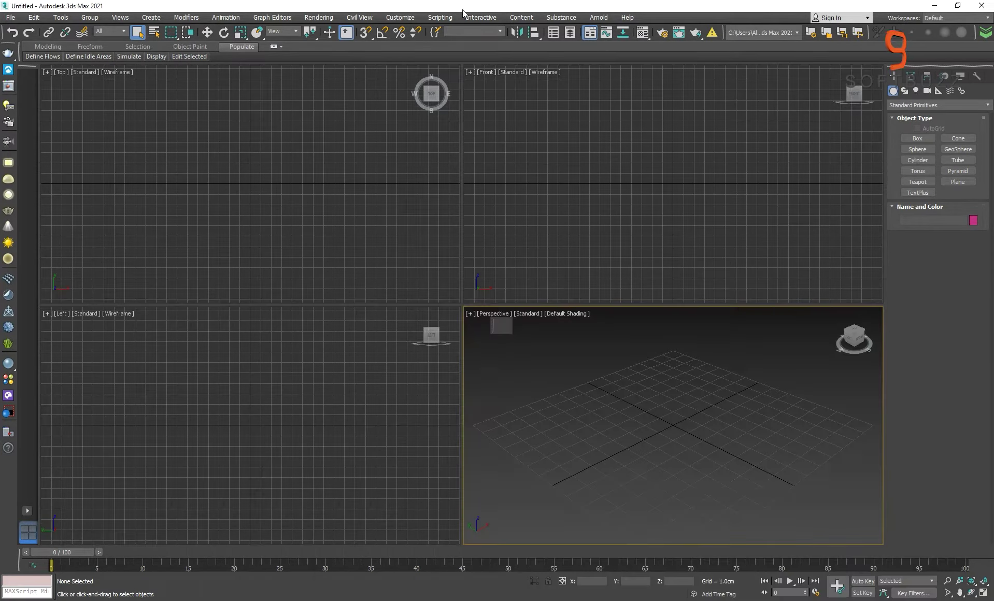
Install Road Markings Generator v2.0 by running RMG.mzp and confirming the installation message.
left_click(450, 17)
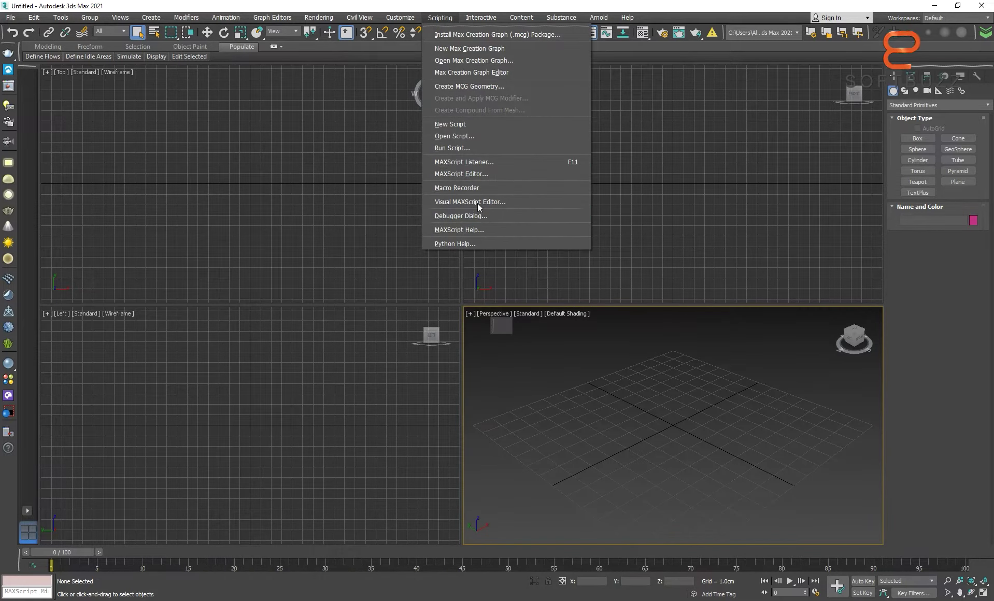
left_click(453, 147)
type("C:\\Program Files\\Autodesk\\3ds Max 2021\\scripts\\Road_Markings_Generator_2.0")
key("Return")
double_click(82, 62)
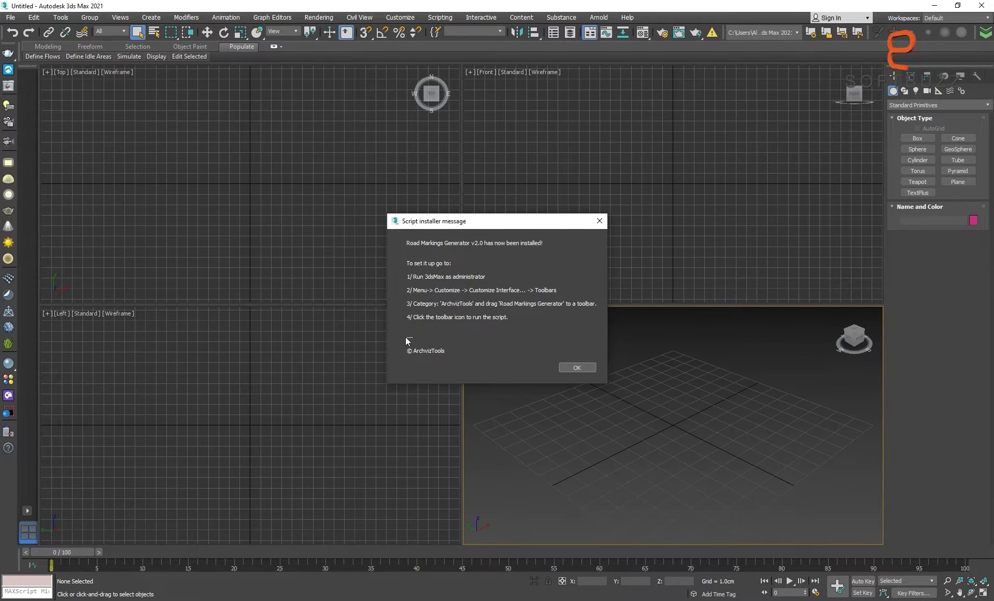
left_click(599, 221)
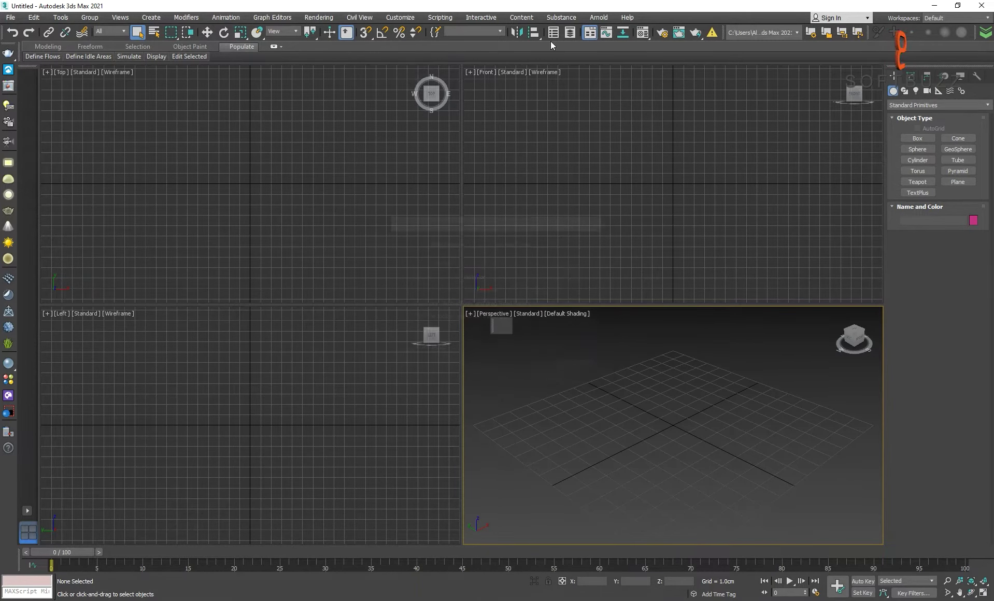
Run the Road Markings Generator_macro script from scripts\Road Markings Generator.
left_click(444, 17)
left_click(451, 149)
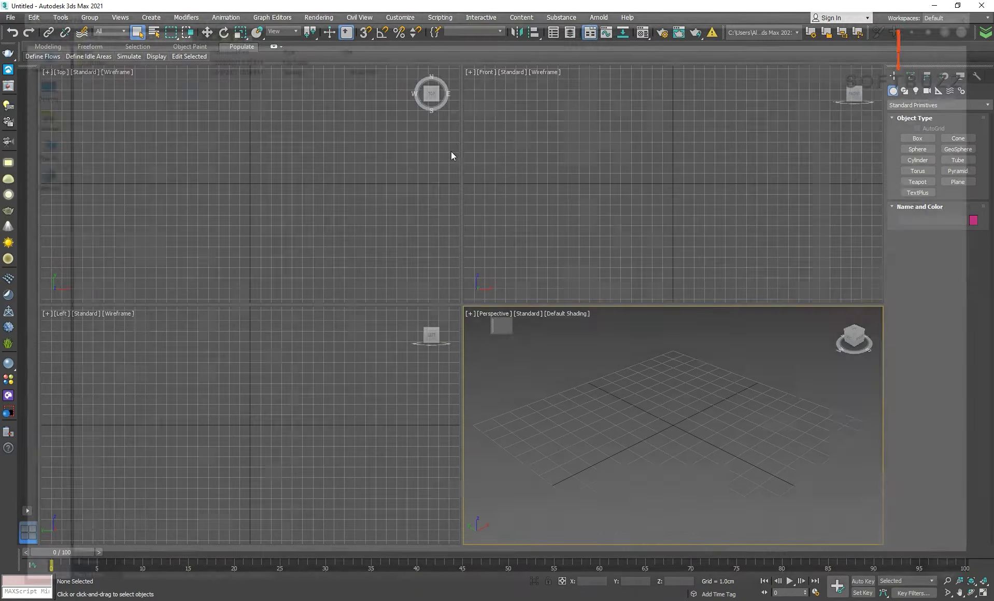
key("BackSpace")
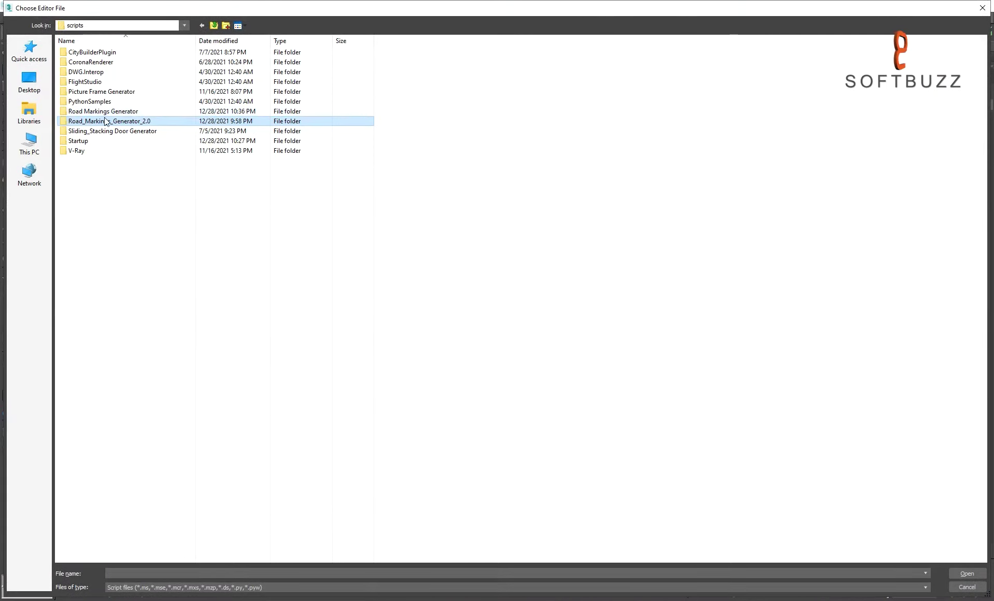
left_click(110, 114)
double_click(110, 115)
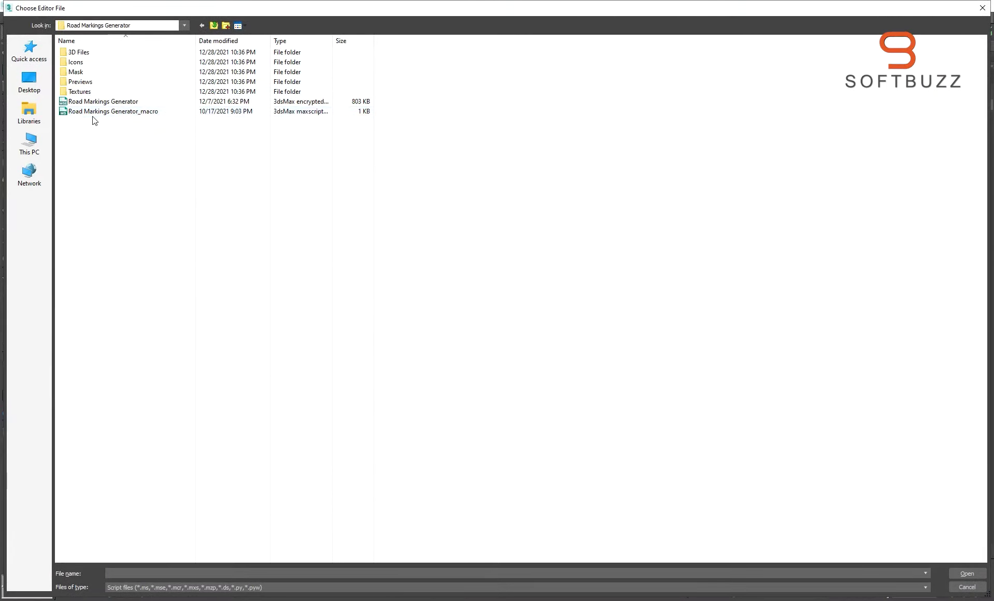
left_click(147, 115)
double_click(148, 115)
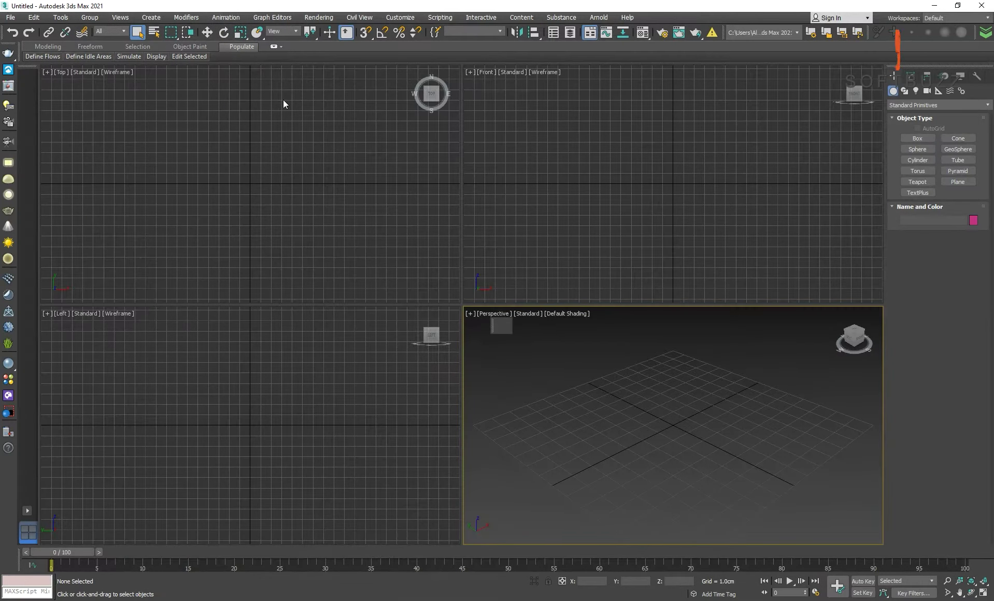
Create a new toolbar named 'Road Making Generator' in Customize User Interface.
left_click(400, 17)
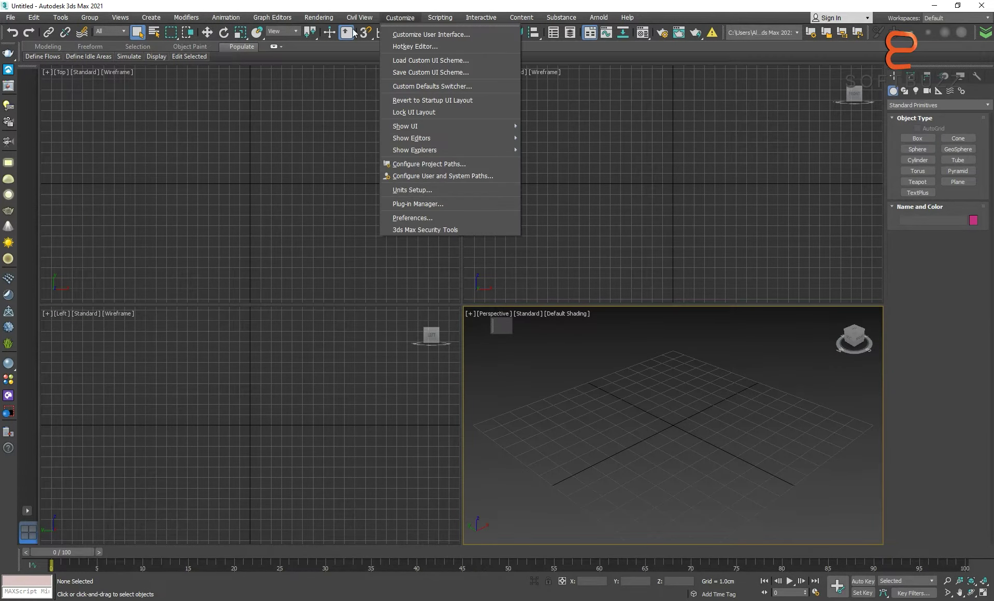
left_click(437, 35)
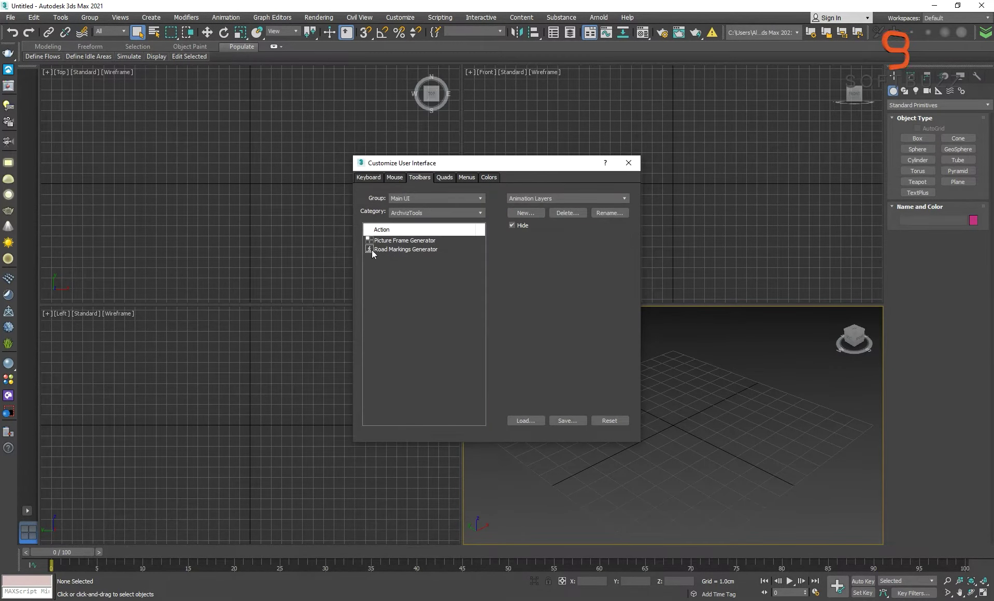
left_click(529, 213)
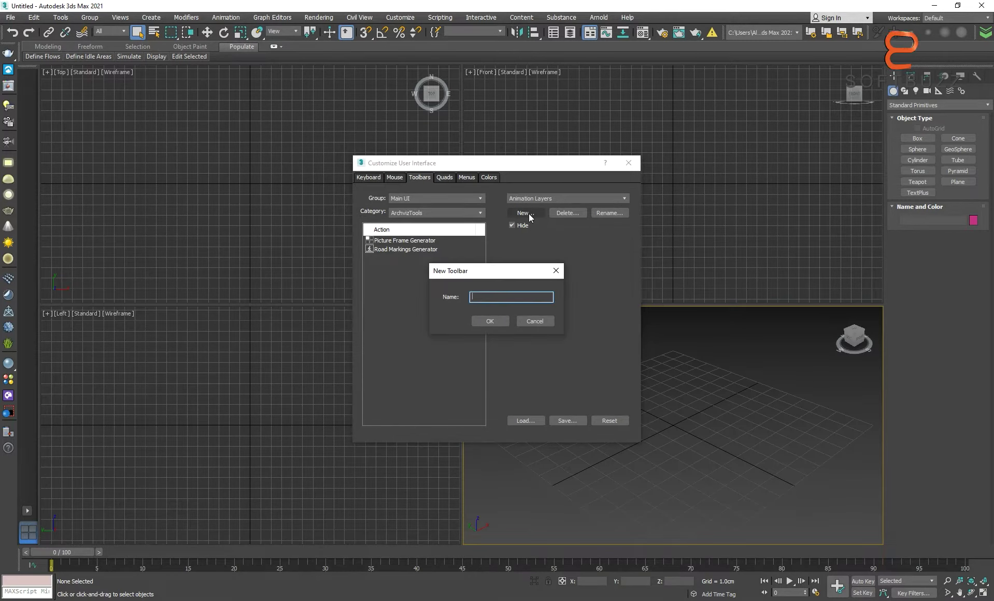
type("Road ")
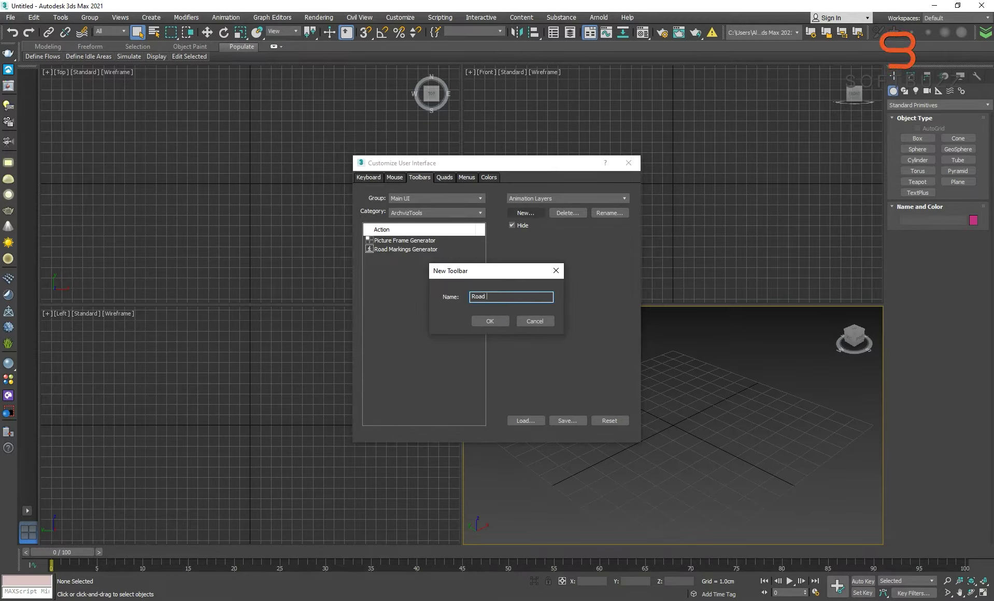
type("Making Generator")
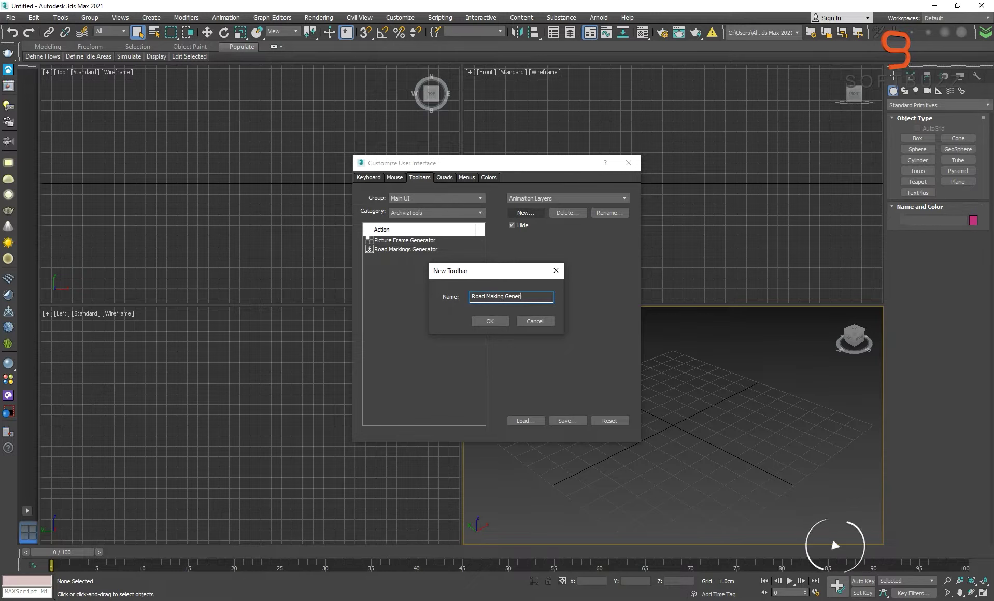
left_click(490, 320)
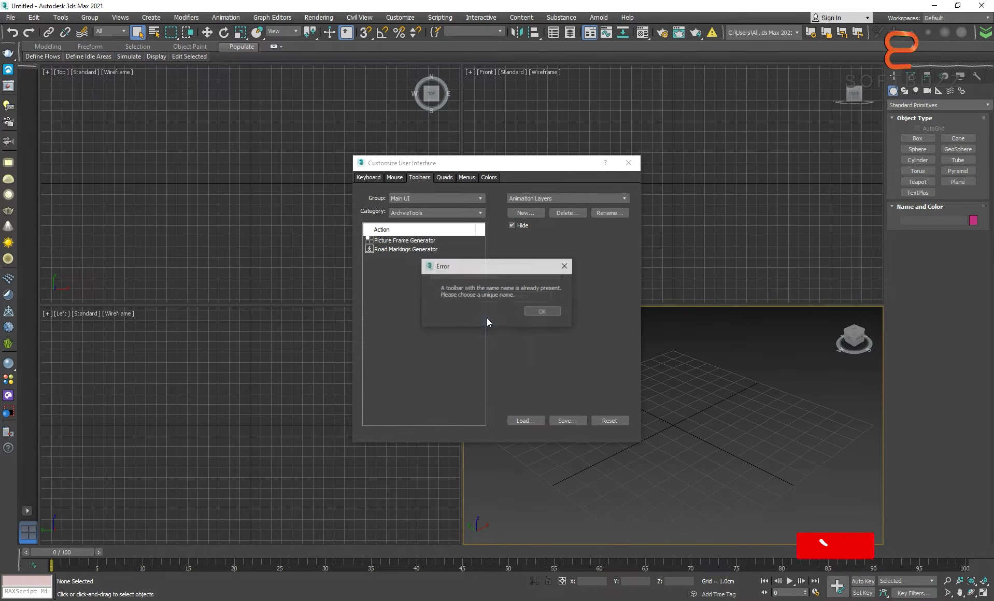
left_click(534, 311)
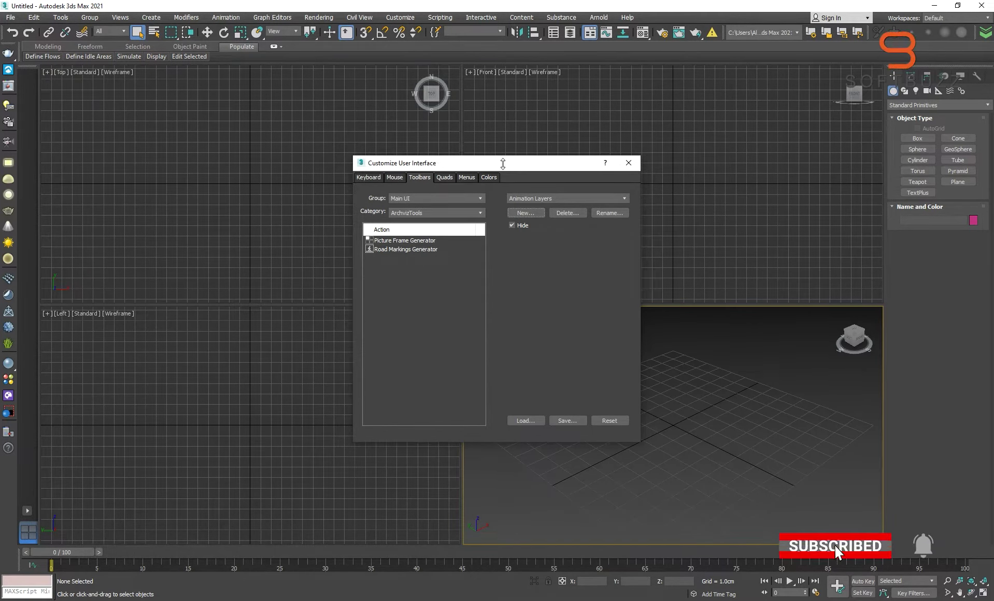
Drag the ArchvizTools Road Markings Generator action onto the floating toolbar and close the dialog.
left_click_drag(501, 162, 285, 142)
left_click_drag(498, 334, 309, 331)
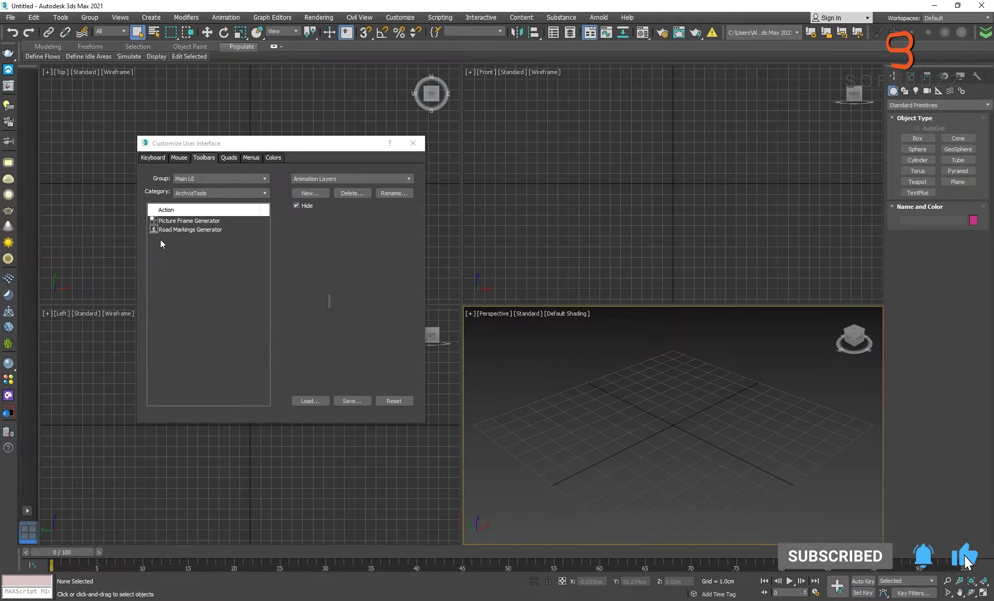
left_click_drag(192, 230, 220, 248)
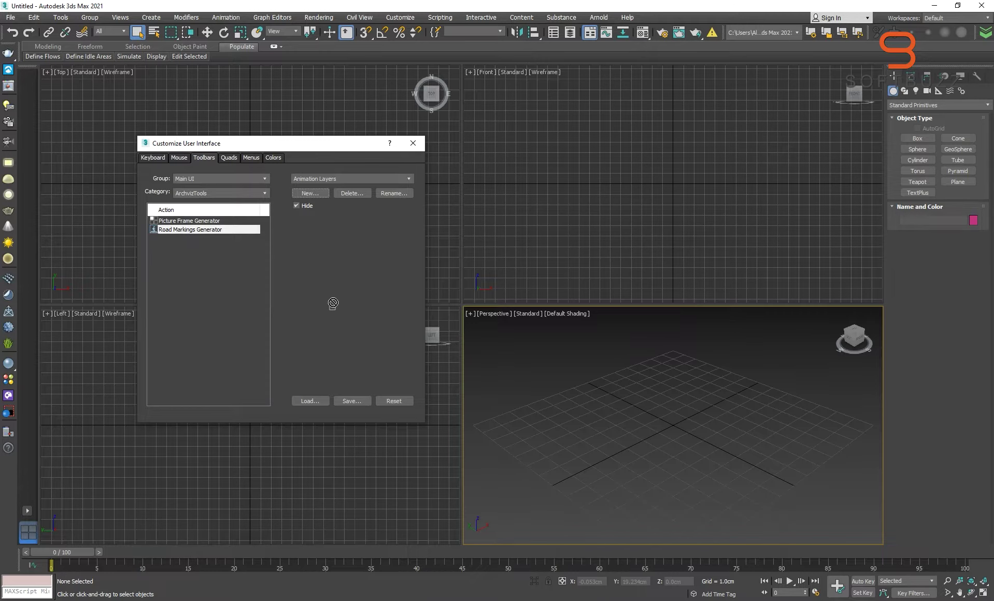
mouse_move(326, 151)
left_mouse_down()
mouse_move(313, 149)
mouse_move(634, 156)
left_mouse_up()
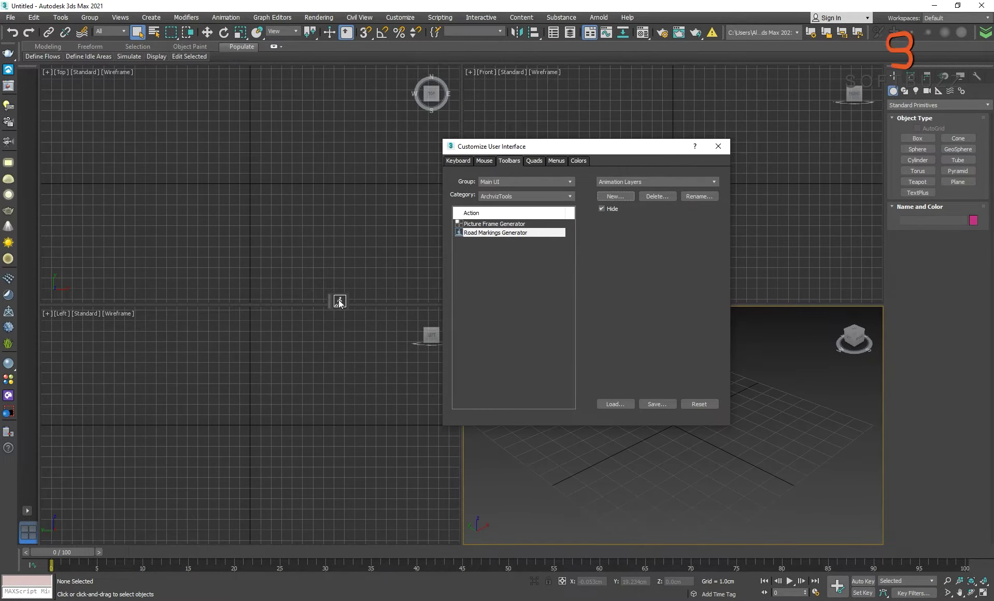
left_click(718, 146)
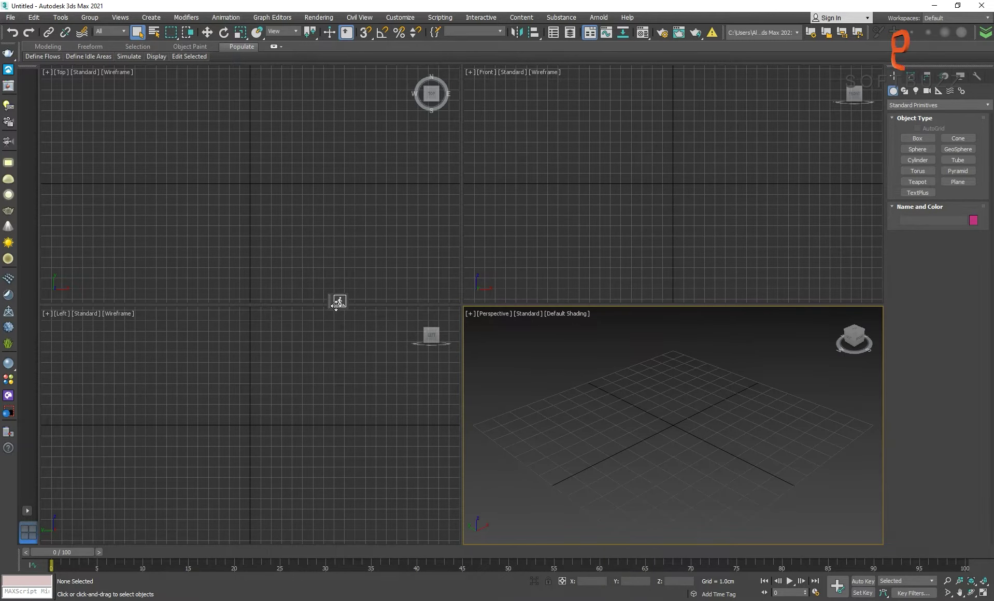
Dock the toolbar at the left edge and launch Road Markings Generator 2.0 past the licence check.
mouse_move(337, 304)
left_mouse_down()
mouse_move(38, 72)
mouse_move(47, 55)
left_mouse_up()
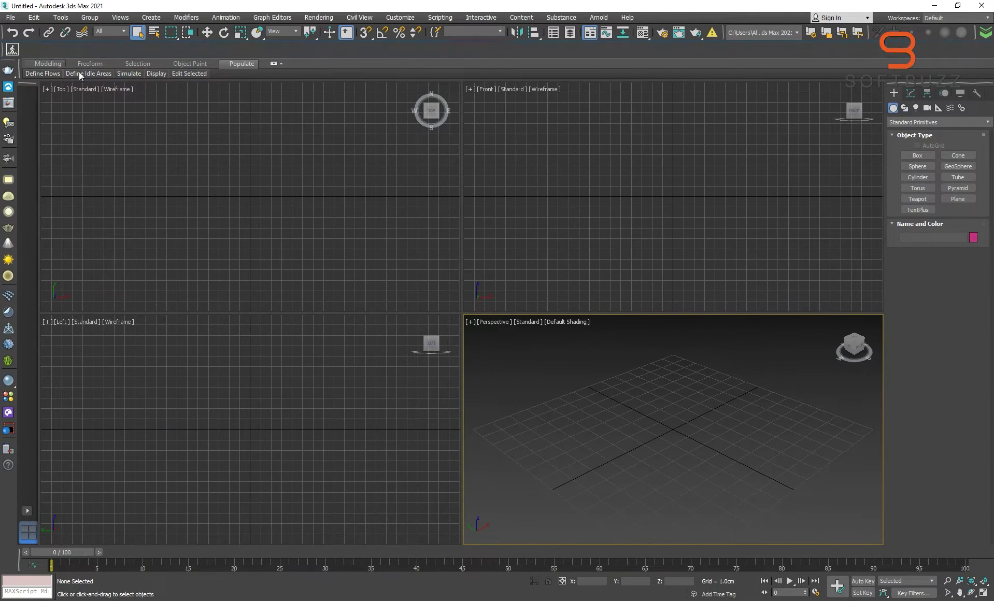
left_click(12, 49)
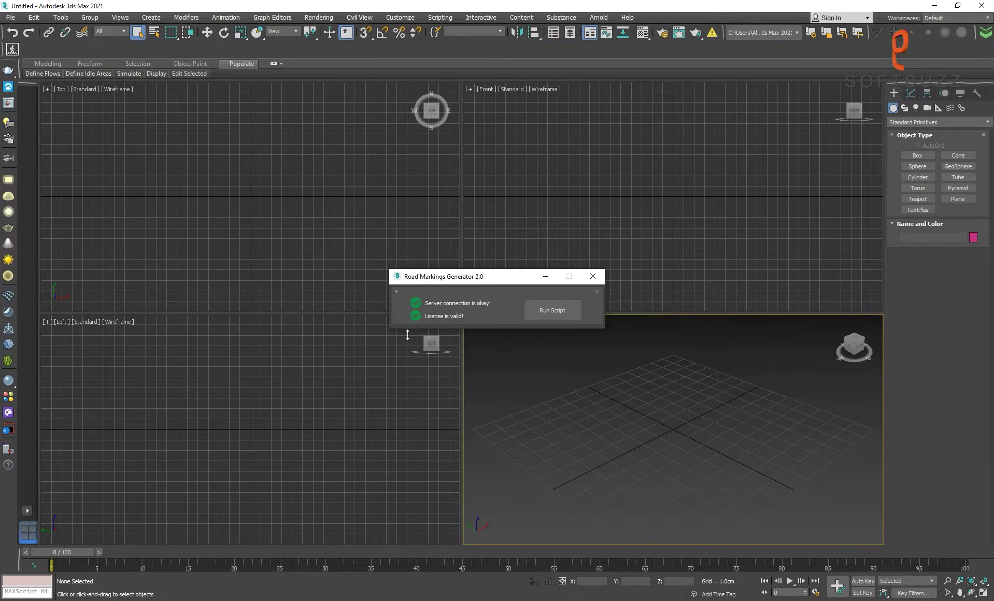
left_click(563, 310)
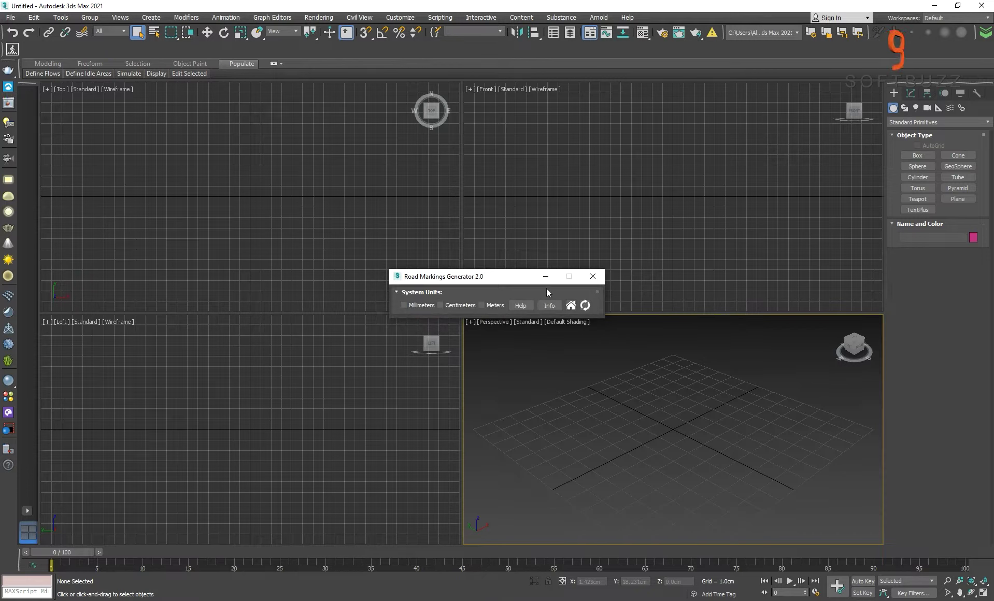
left_click_drag(482, 277, 317, 82)
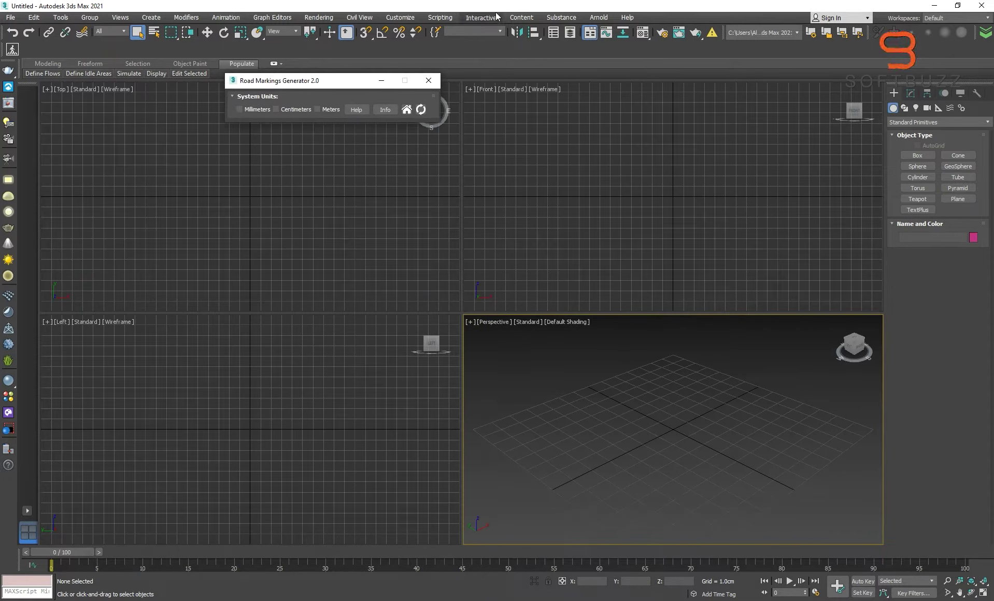
left_click(400, 18)
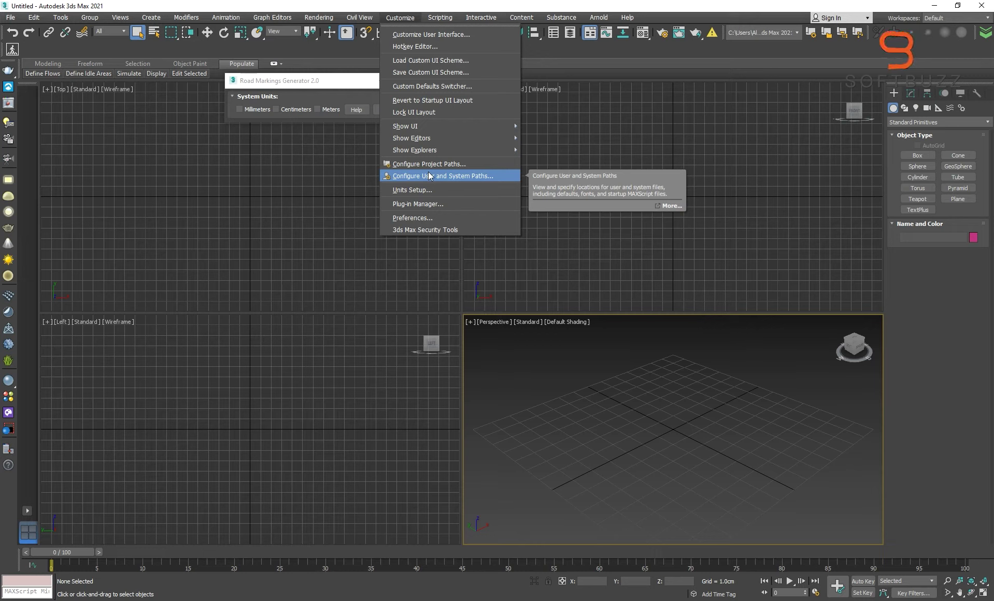
Confirm scene units, set the generator to Centimeters, and open its Custom maps ground options.
left_click(429, 191)
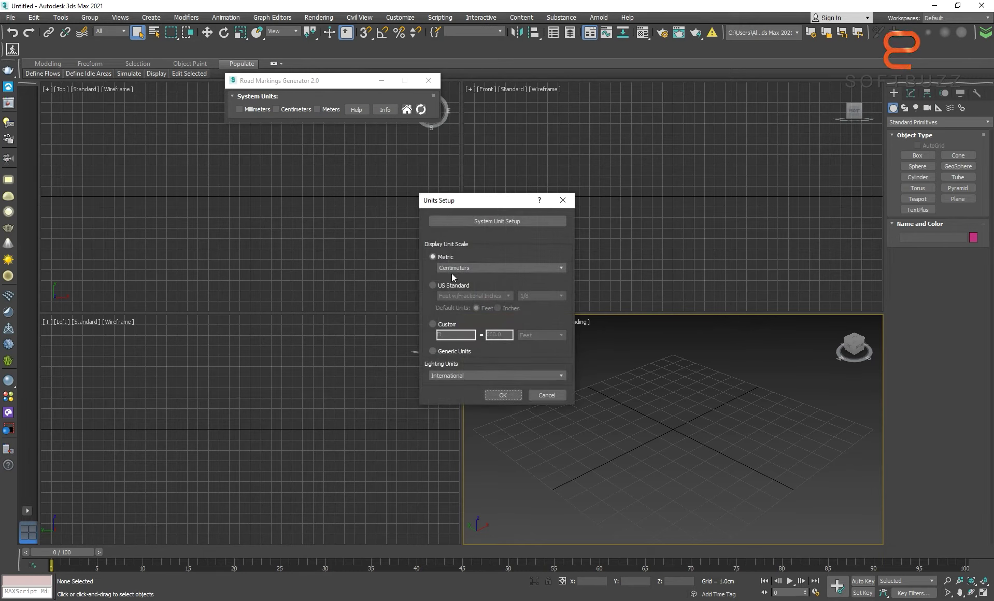
left_click(505, 395)
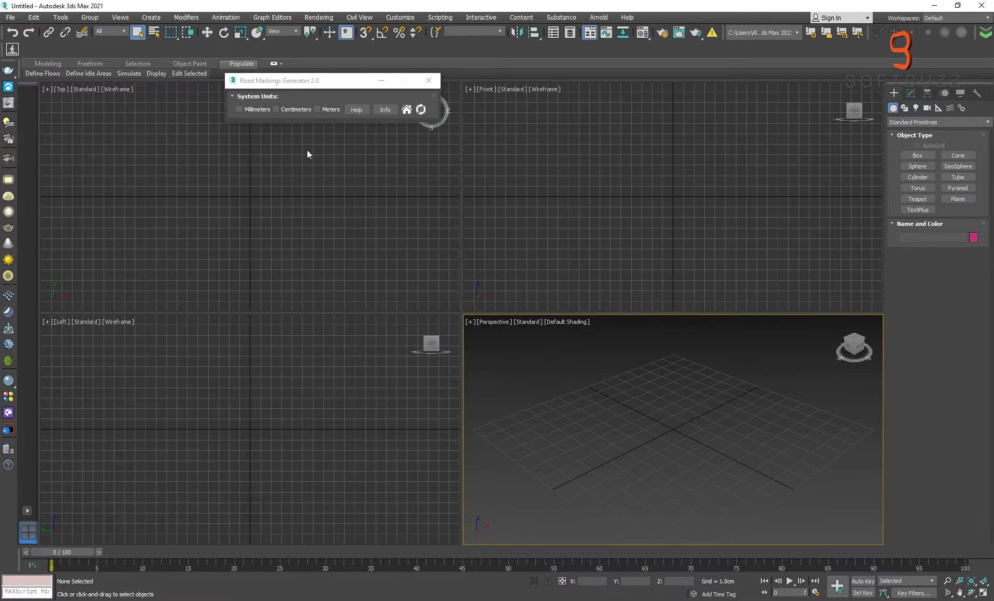
left_click(297, 110)
left_click_drag(357, 82, 265, 81)
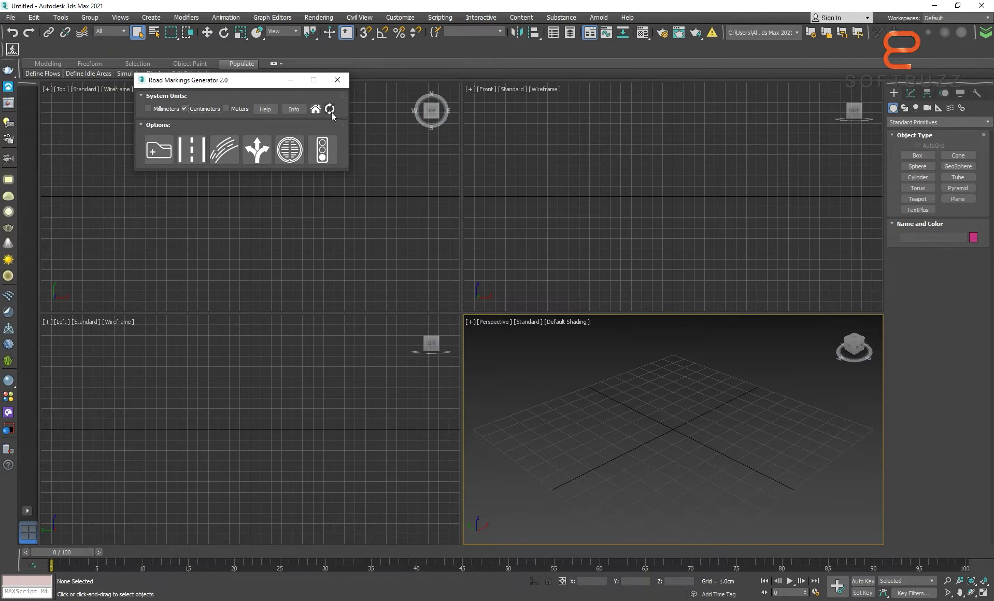
left_click(316, 109)
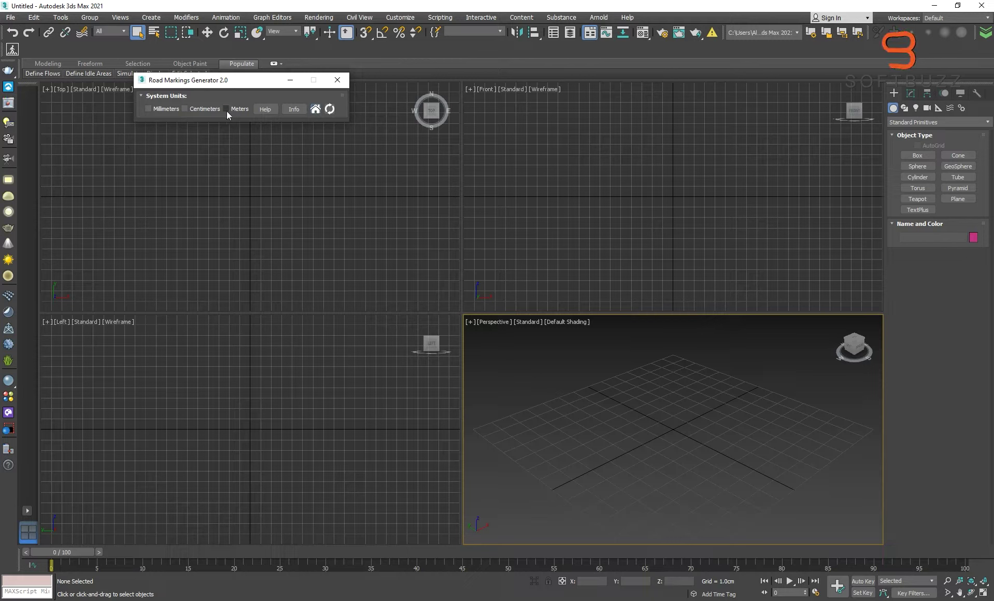
left_click(202, 110)
left_click(165, 155)
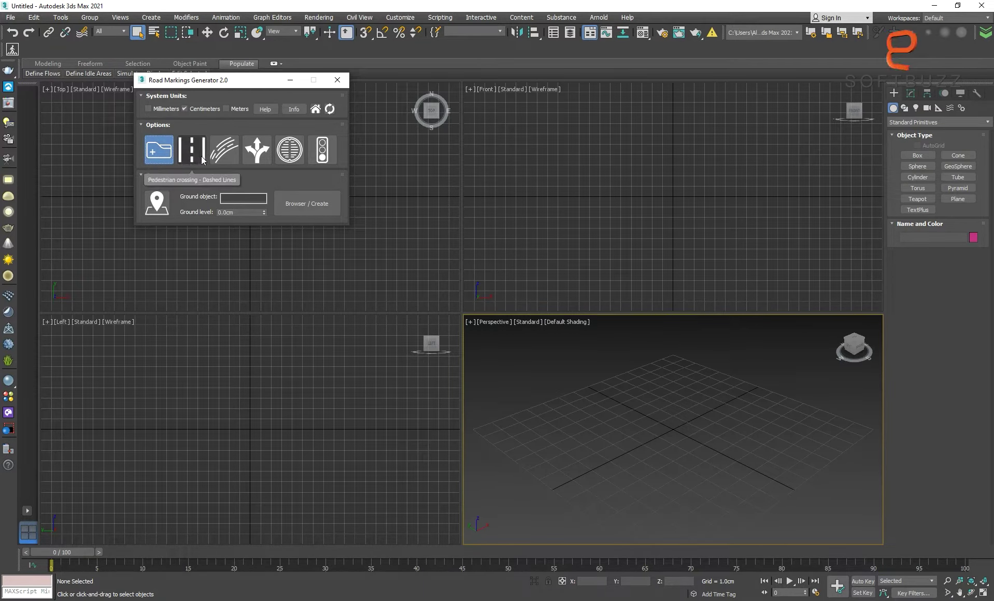
Maximize the Perspective viewport and draw a short straight line spline.
key("alt+w")
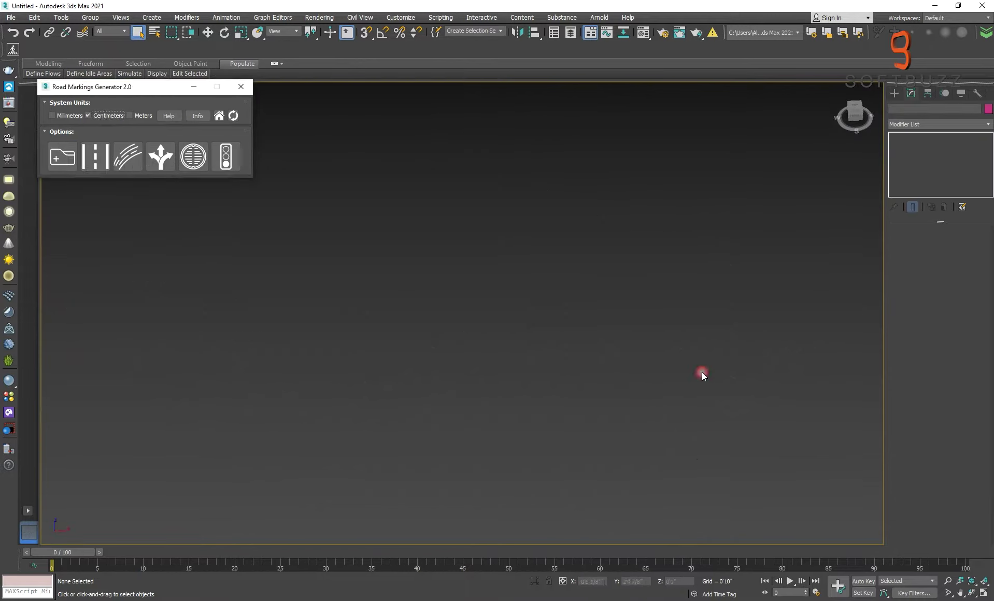
left_click(895, 93)
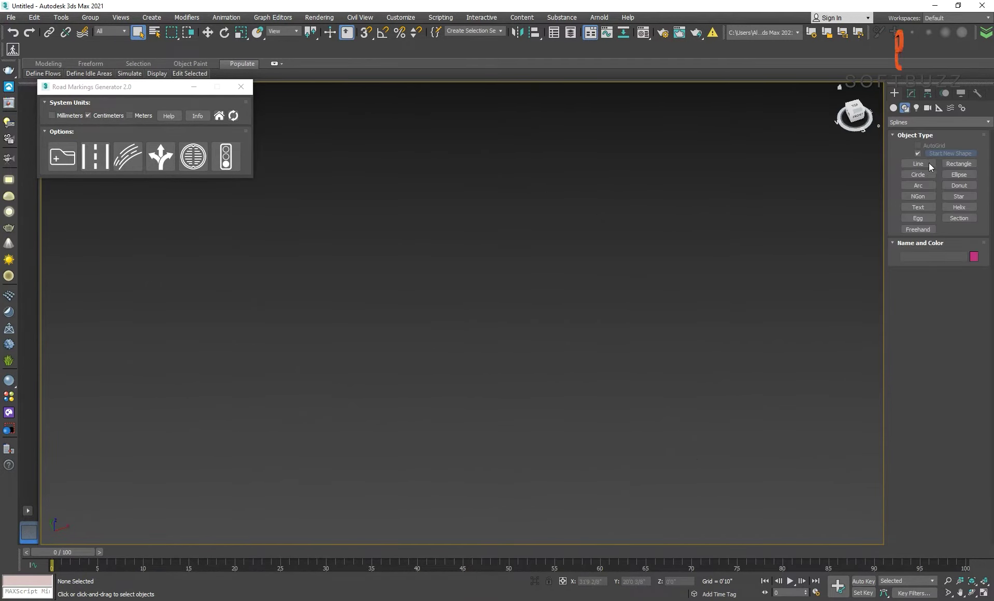
left_click(918, 163)
left_click(738, 178)
left_click(238, 365)
right_click(248, 366)
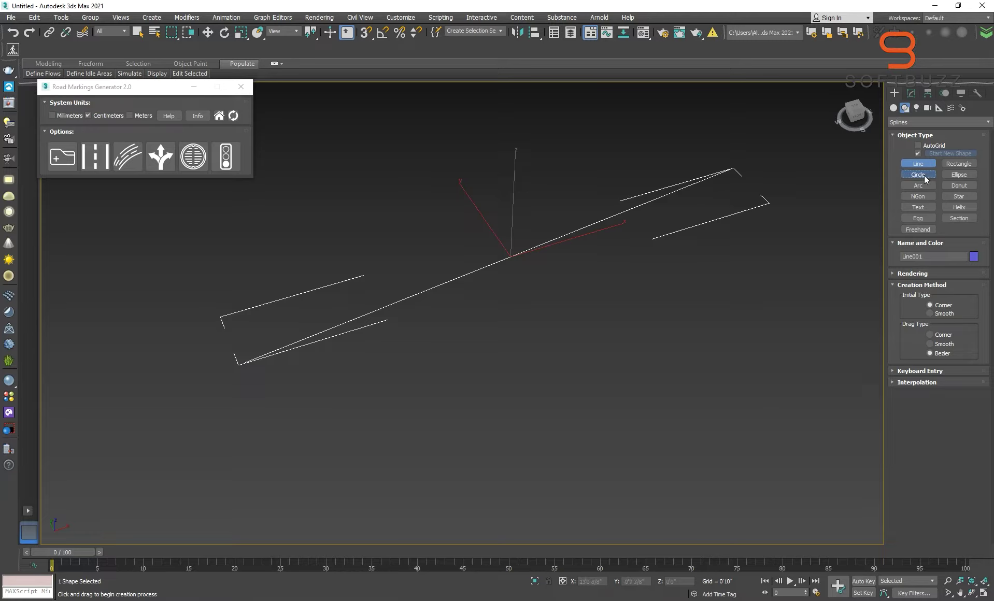
Draw a circle spline and move it down and to the right.
left_click(918, 175)
left_click_drag(653, 325, 702, 399)
scroll(576, 325, "down", 3)
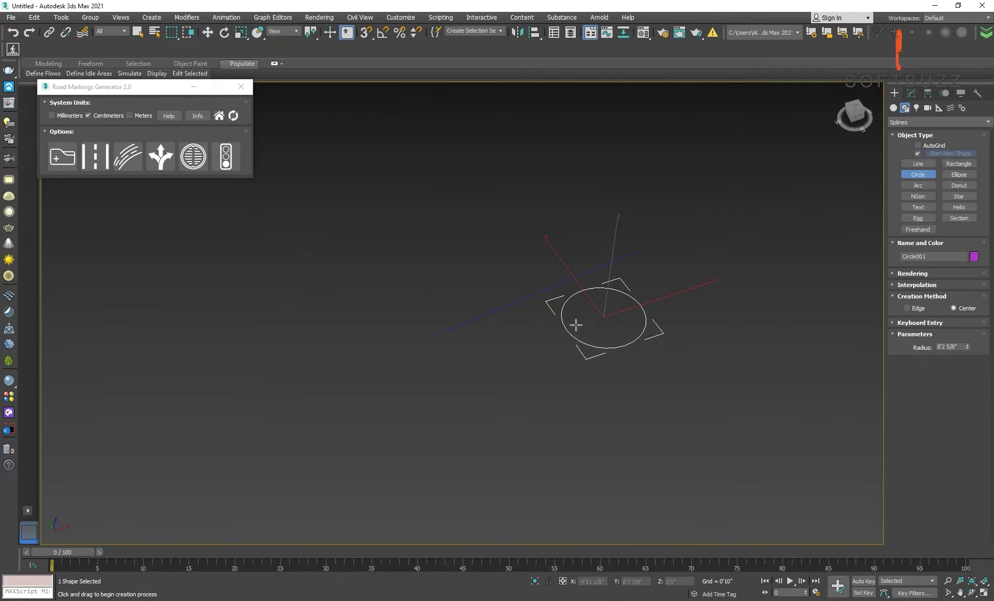
key("w")
left_click_drag(566, 268, 583, 291)
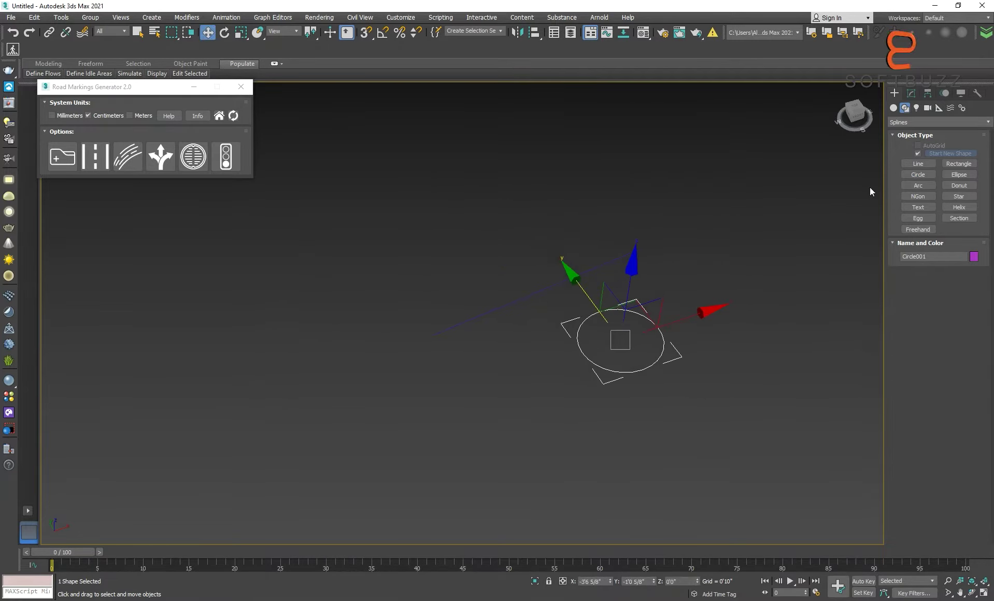
Draw an arc spline, Arc001, across the lower middle of the view.
left_click(919, 164)
left_click(918, 185)
left_click_drag(558, 360, 390, 426)
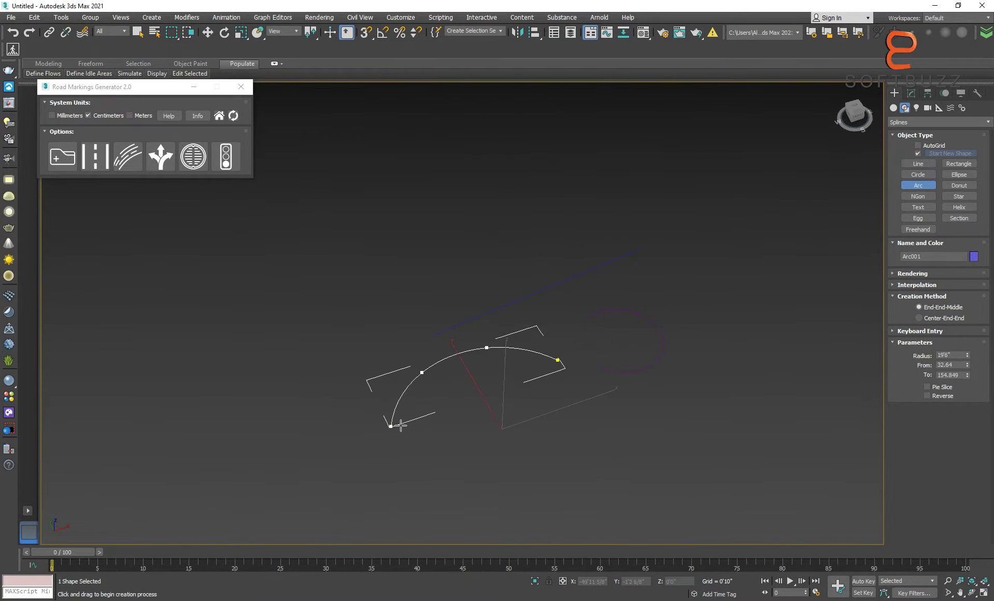
left_click(395, 427)
key("w")
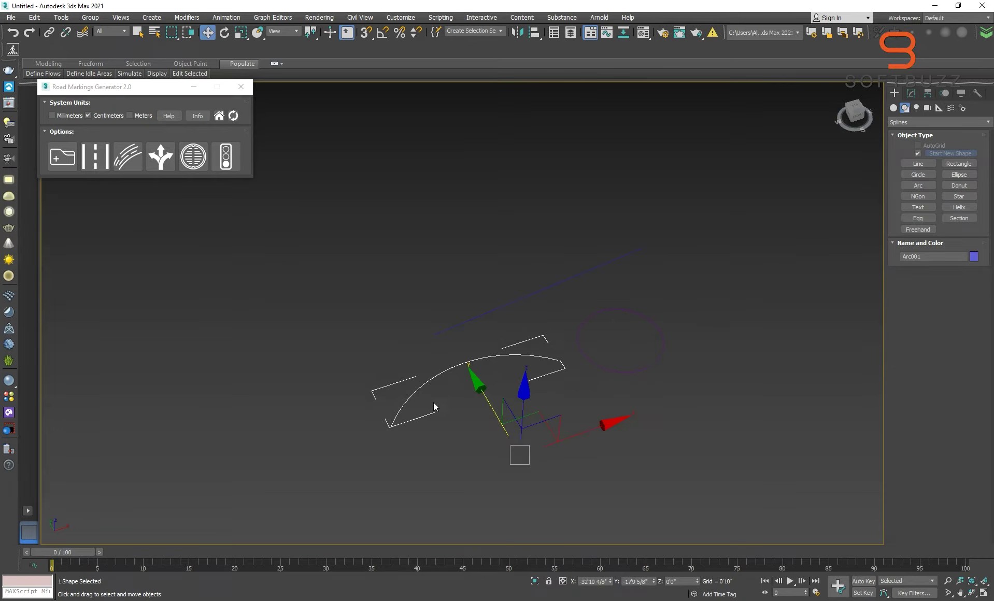
scroll(435, 406, "up", 3)
left_click(912, 93)
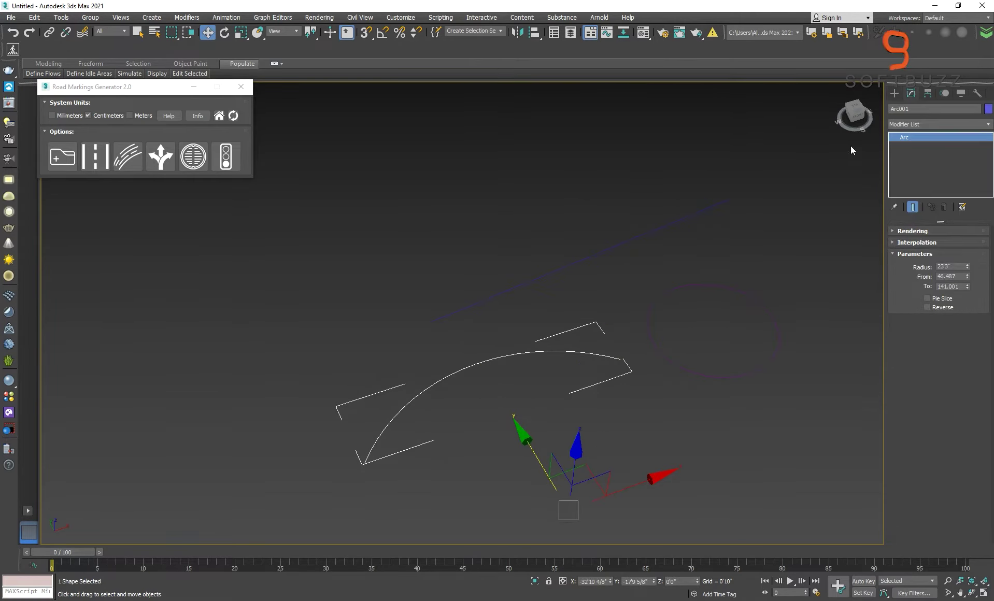
Draw a winding line spline, Line002, with curved vertices.
left_click(918, 165)
left_click(614, 122)
left_click_drag(301, 204, 275, 291)
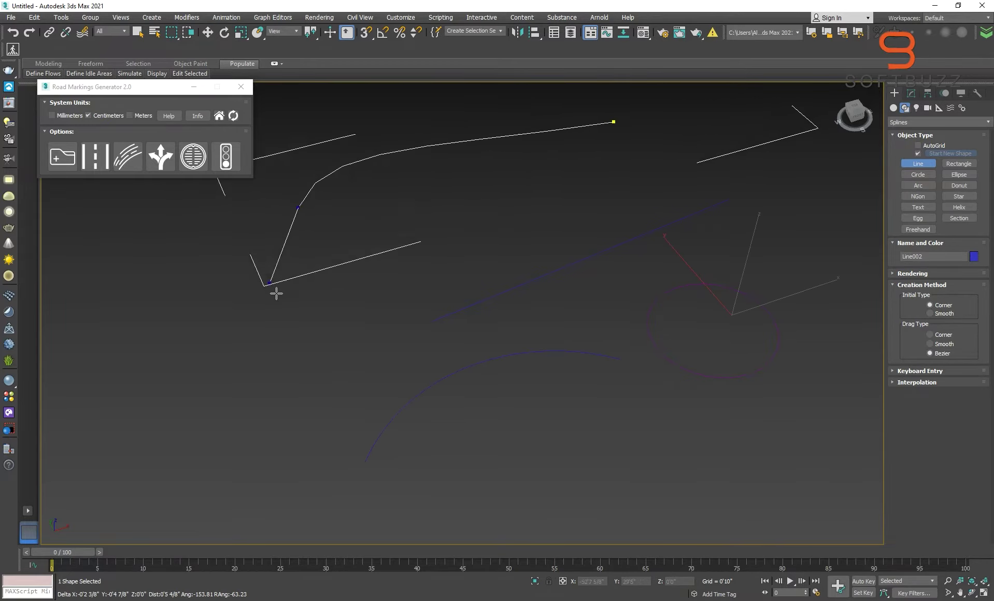
left_click_drag(46, 248, 33, 224)
right_click(66, 237)
middle_click_drag(66, 237, 206, 239)
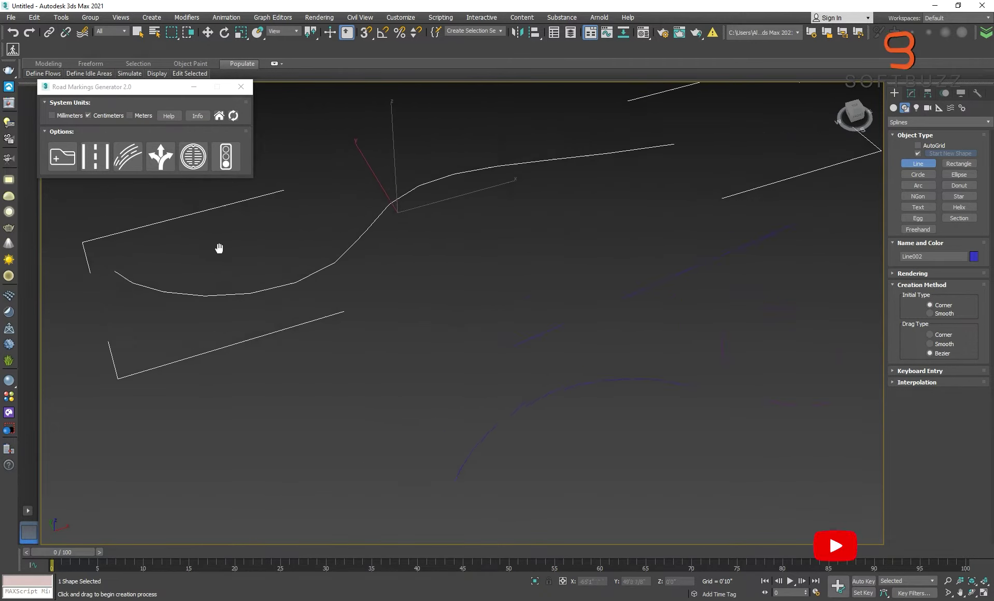
Generate dashed markings along the straight guide line via Pedestrian Crossing - Dashed Lines.
key("w")
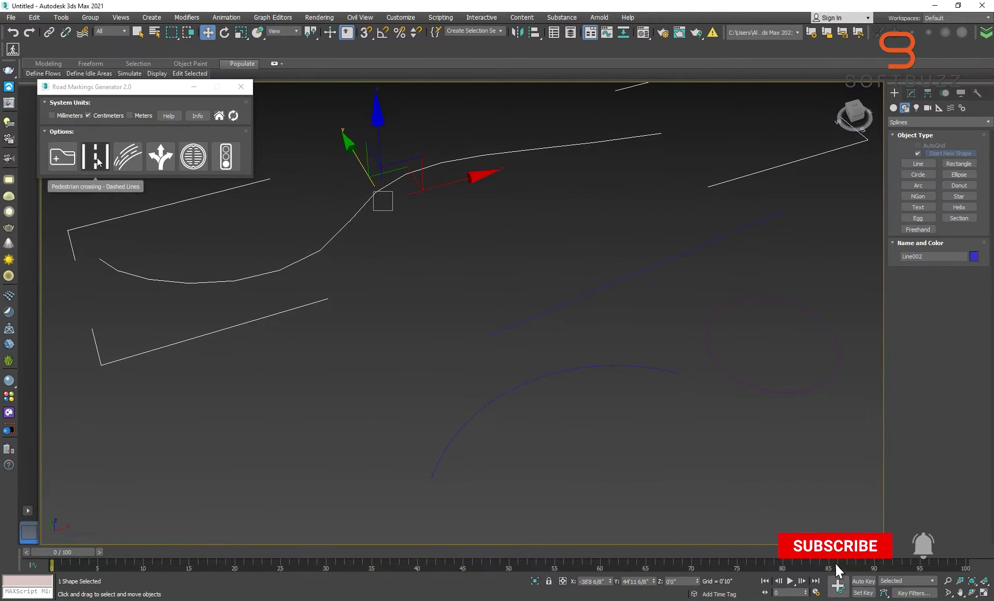
left_click(102, 166)
left_click(513, 326)
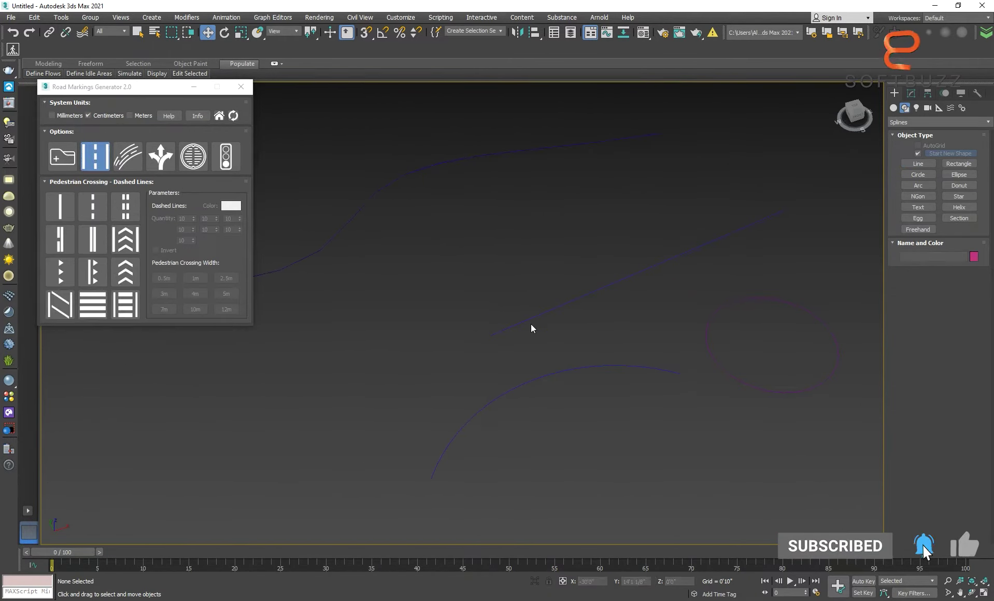
left_click(93, 206)
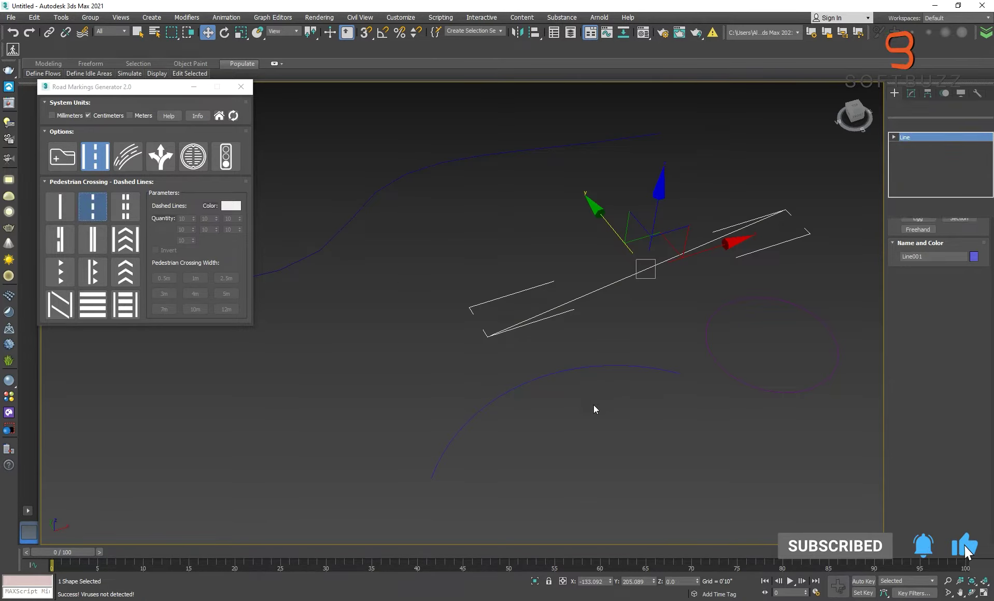
scroll(621, 306, "up", 3)
mouse_move(621, 305)
middle_mouse_down()
mouse_move(667, 301)
mouse_move(455, 372)
mouse_move(615, 332)
mouse_move(554, 278)
middle_mouse_up()
scroll(625, 328, "down", 2)
left_click(626, 307)
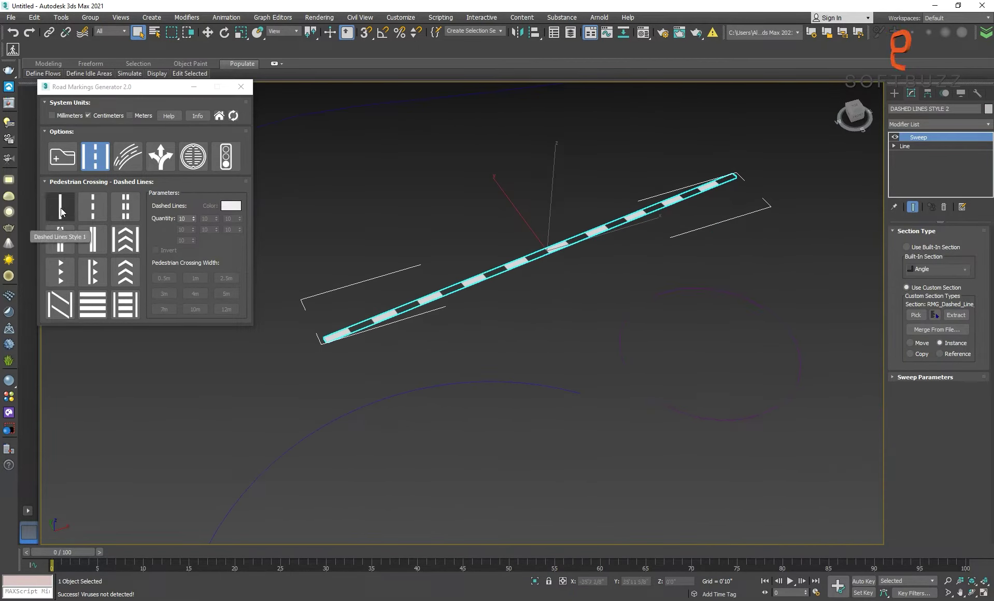
Turn the circle into a solid white ring and inspect its spline interpolation settings.
left_click(712, 421)
left_click(52, 203)
left_click(639, 476)
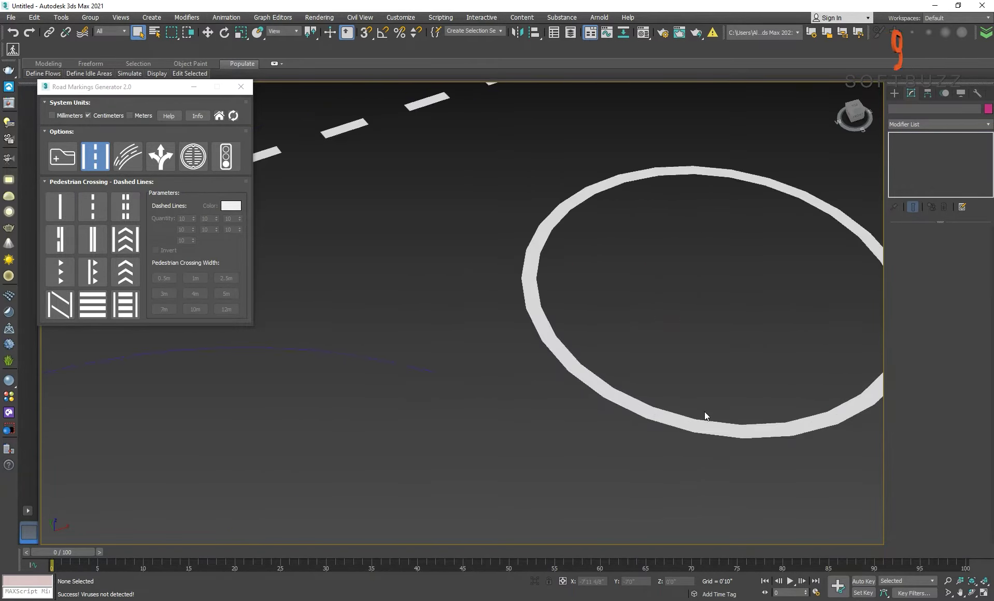
left_click(712, 421)
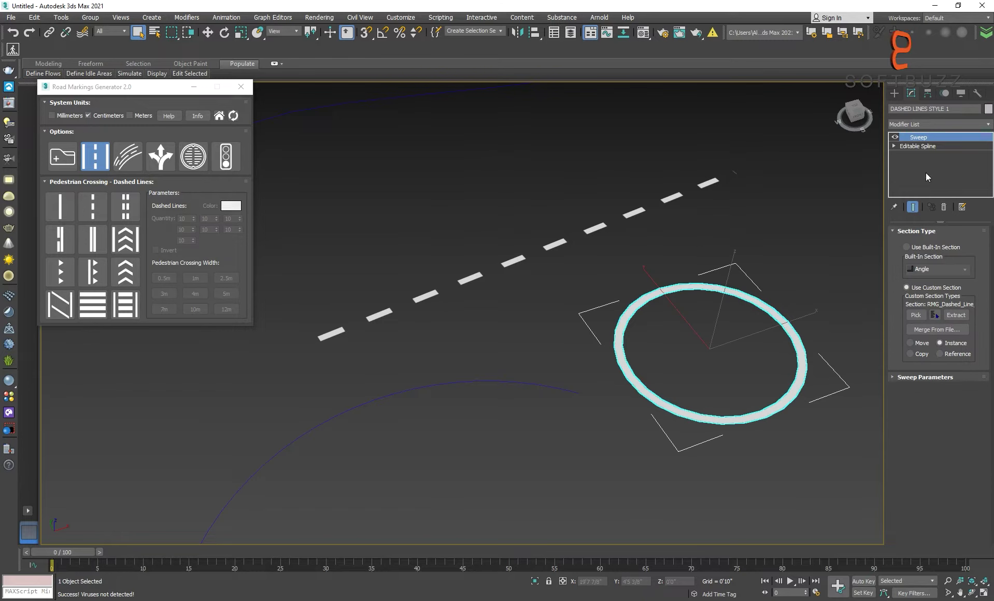
left_click(935, 147)
left_click(933, 242)
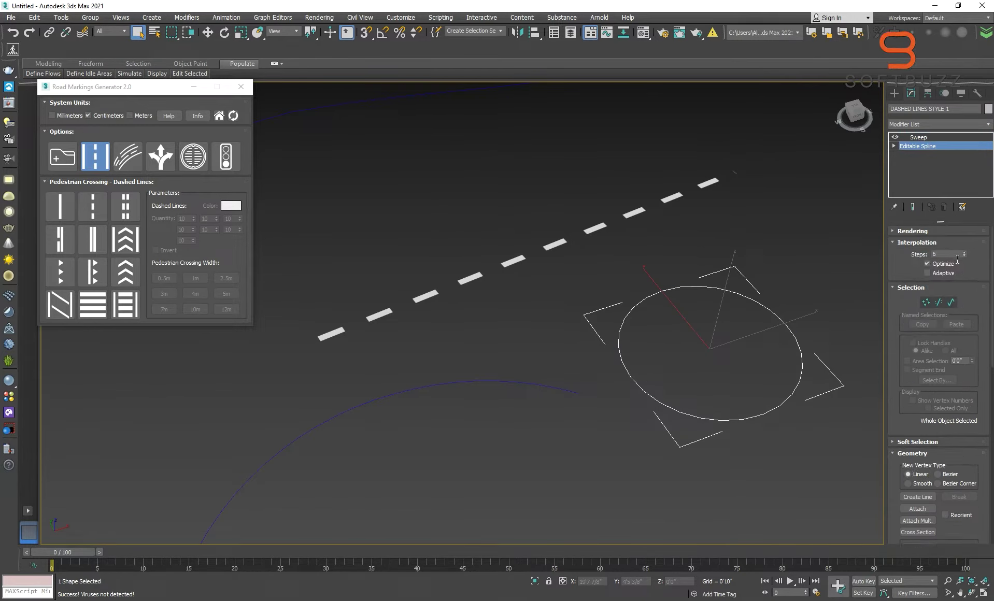
left_click(942, 136)
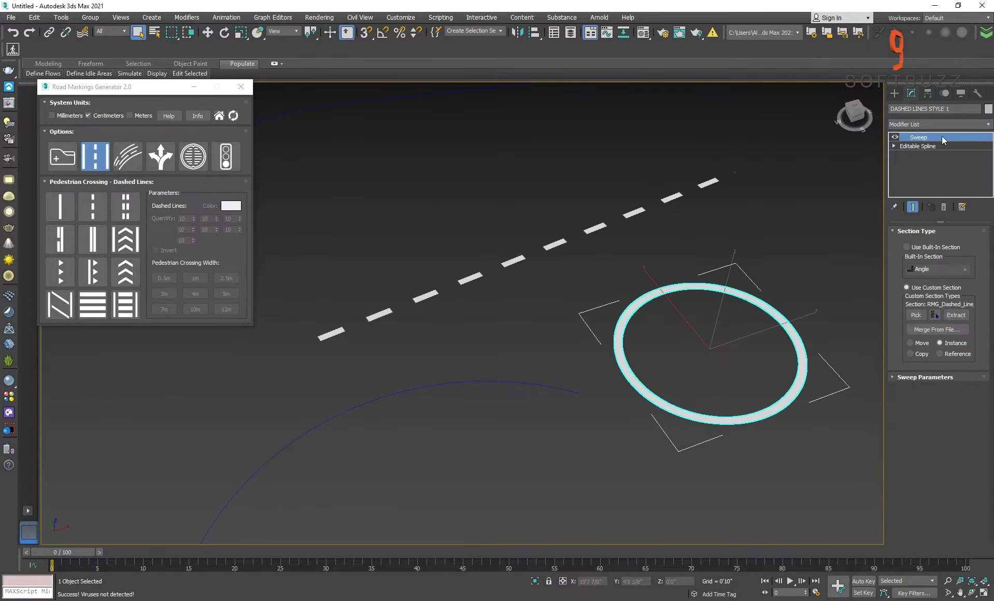
Apply chevron crossing markings to the arc and review the chevron strip.
left_click(765, 221)
left_click(555, 243)
left_click(556, 399)
middle_click_drag(488, 382, 509, 341)
left_click(492, 346)
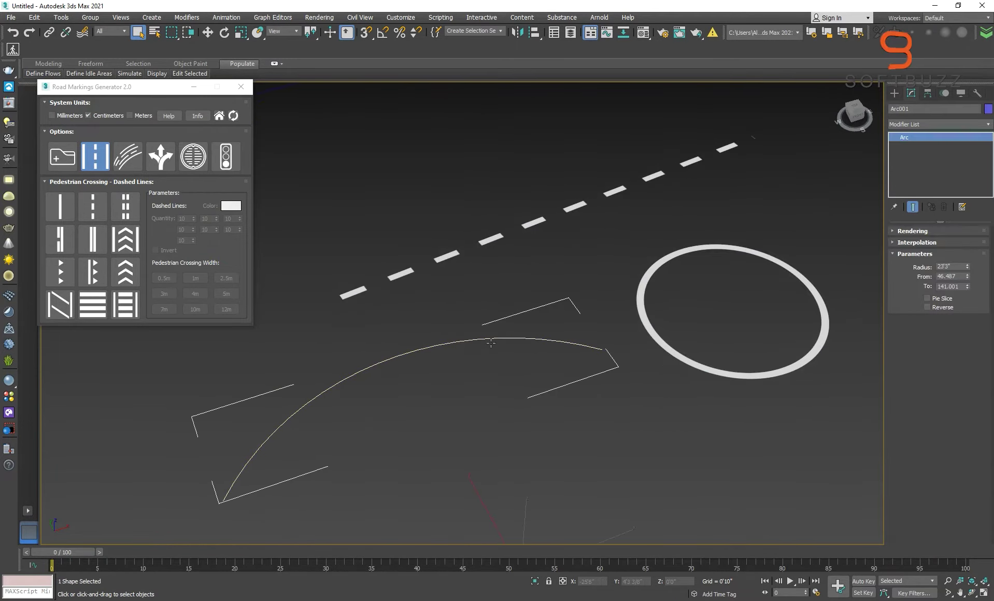
left_click(125, 239)
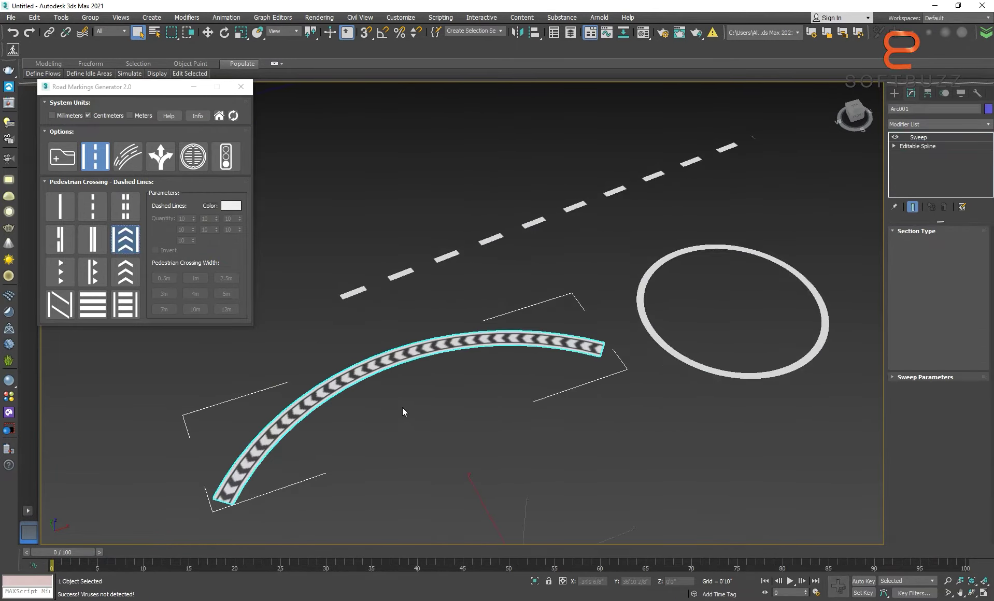
middle_click_drag(400, 419, 486, 310)
scroll(497, 237, "up", 4)
middle_click_drag(497, 237, 338, 405)
scroll(338, 405, "down", 3)
scroll(342, 413, "up", 3)
scroll(433, 315, "down", 3)
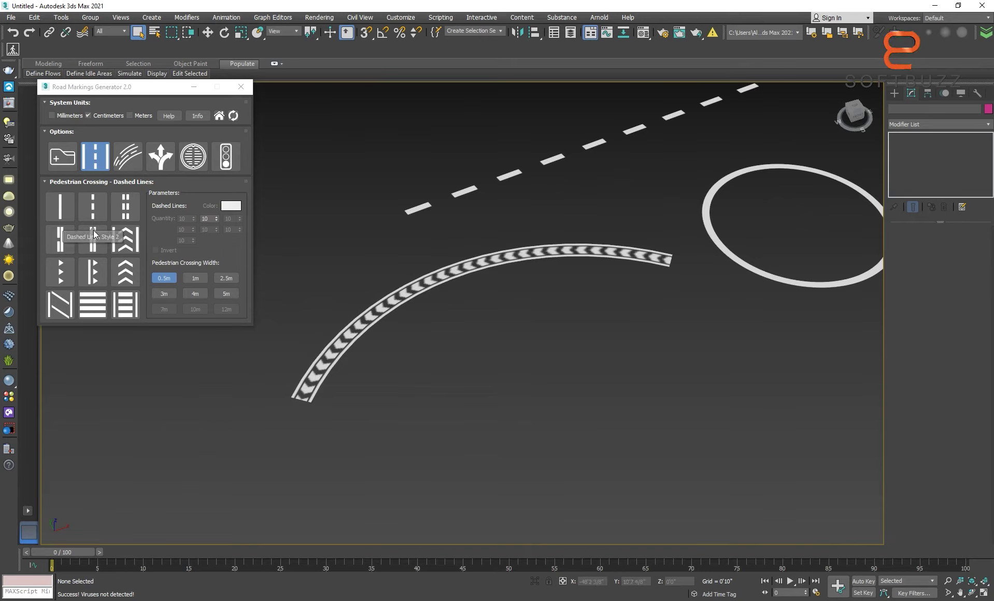
Try a 1-lane car light trail, dismiss the error, and select the chevron arc.
left_click(134, 164)
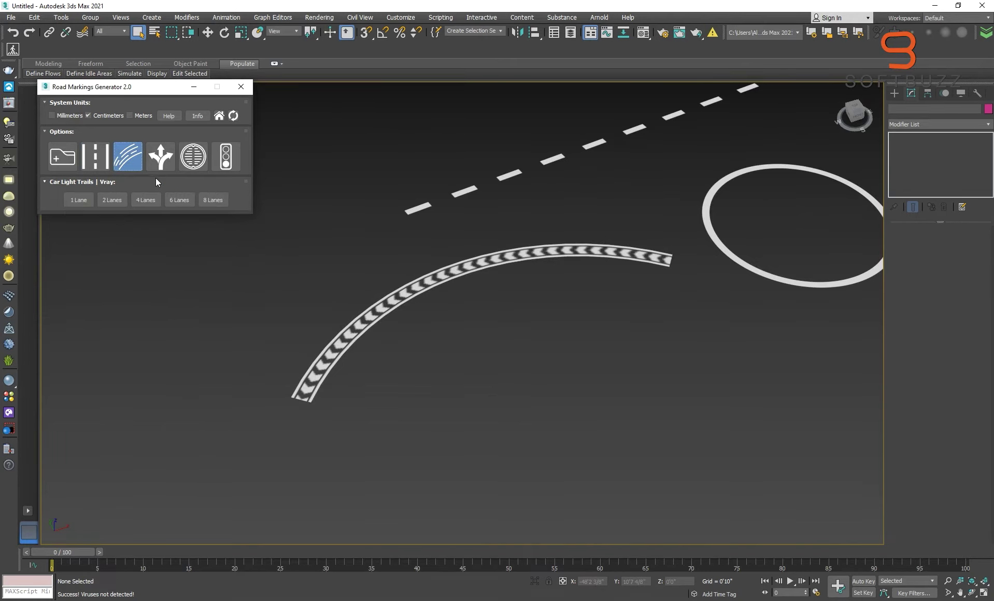
left_click(78, 202)
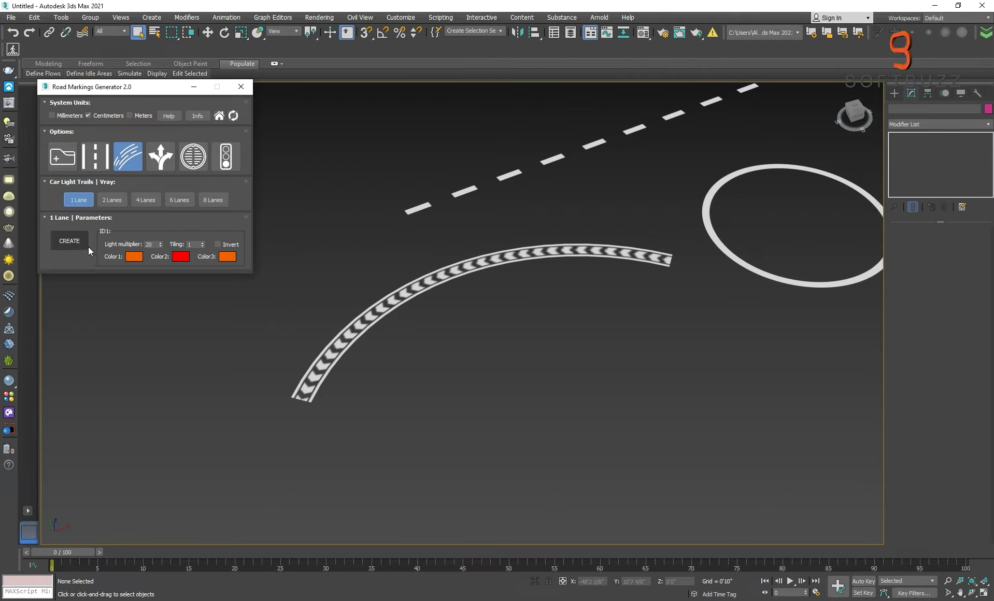
left_click(69, 241)
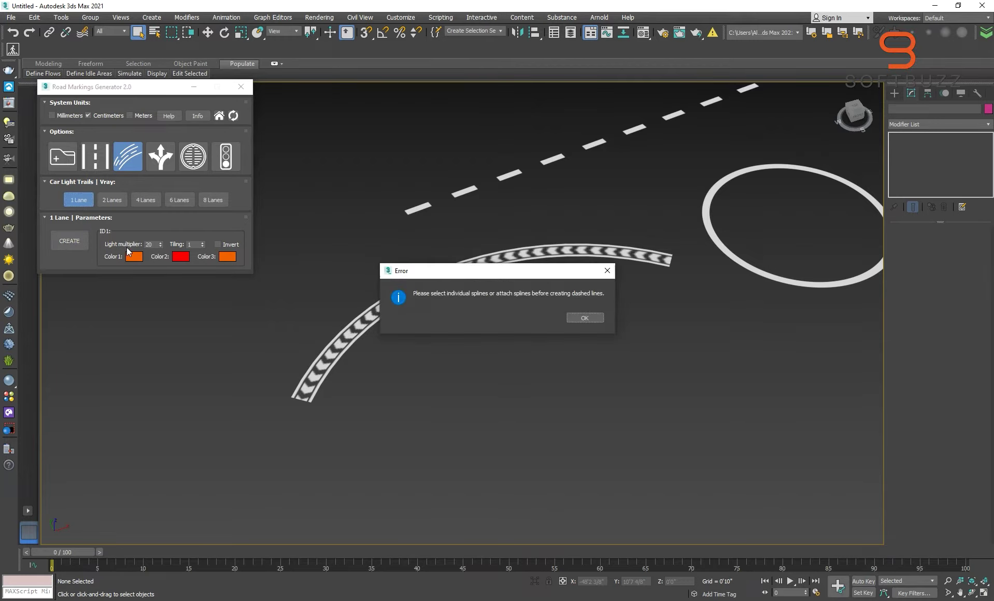
left_click(593, 320)
key("w")
left_click(538, 264)
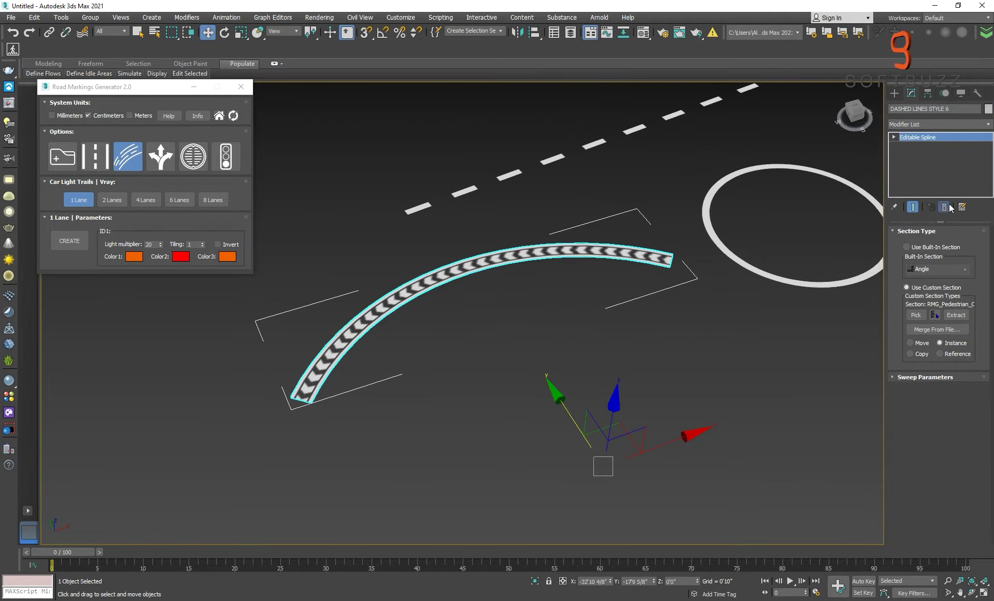
Undo the chevron sweep, create then remove a 1-lane light trail, and open Road Markings Presets.
key("ctrl+z")
left_click(69, 241)
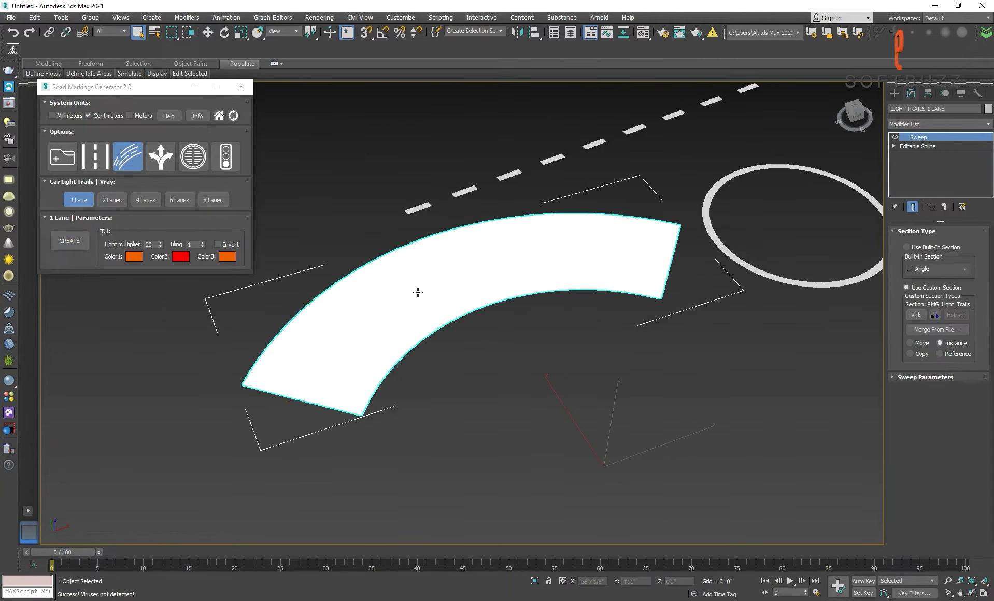
key("w")
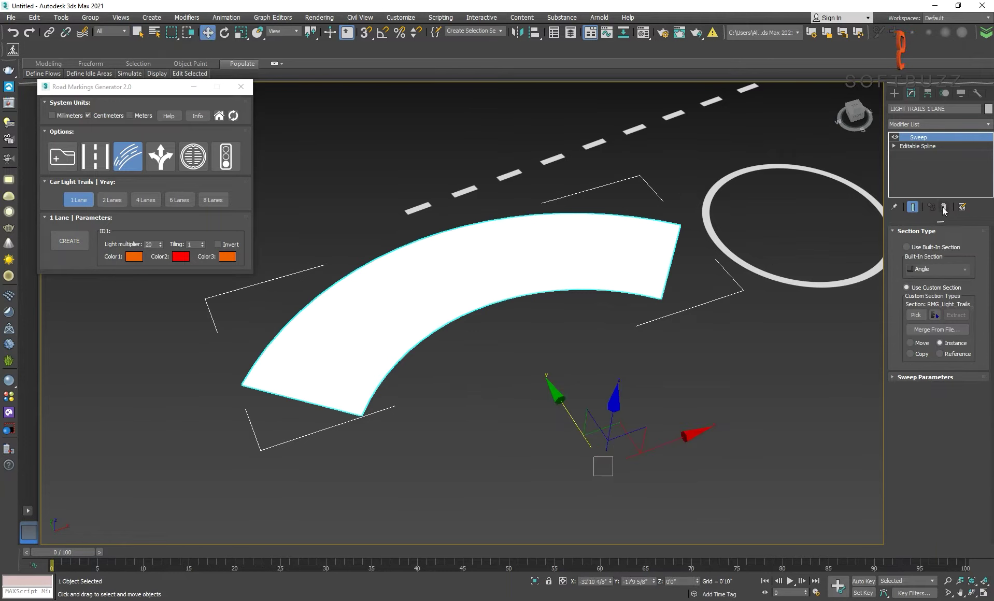
left_click(944, 207)
left_click(155, 160)
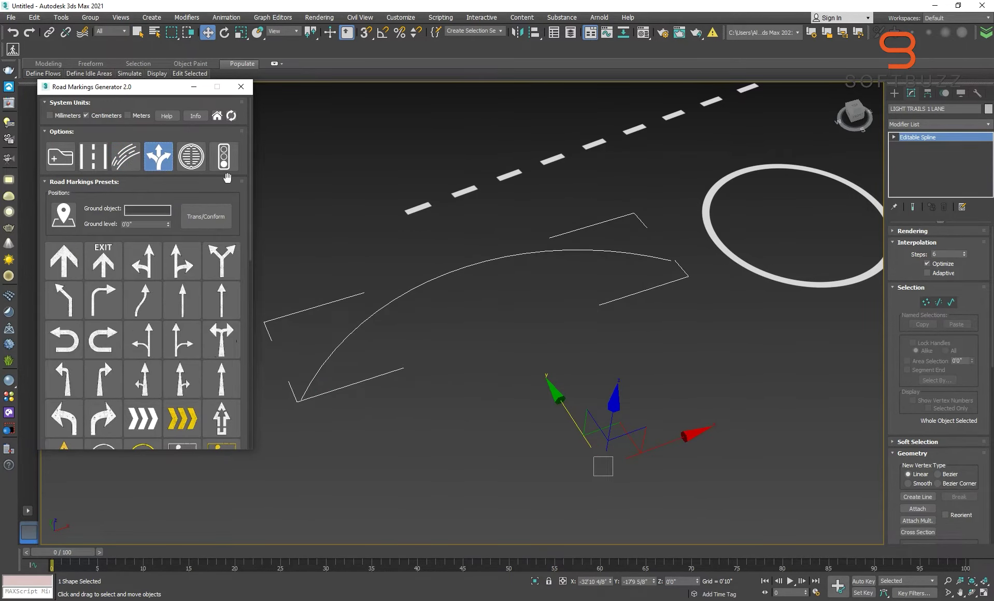
Place a turn arrow decal on the road and rotate it about 74° to point left.
scroll(204, 324, "down", 3)
scroll(205, 326, "down", 3)
scroll(205, 329, "down", 1)
scroll(206, 331, "down", 4)
scroll(205, 330, "up", 2)
scroll(181, 321, "up", 4)
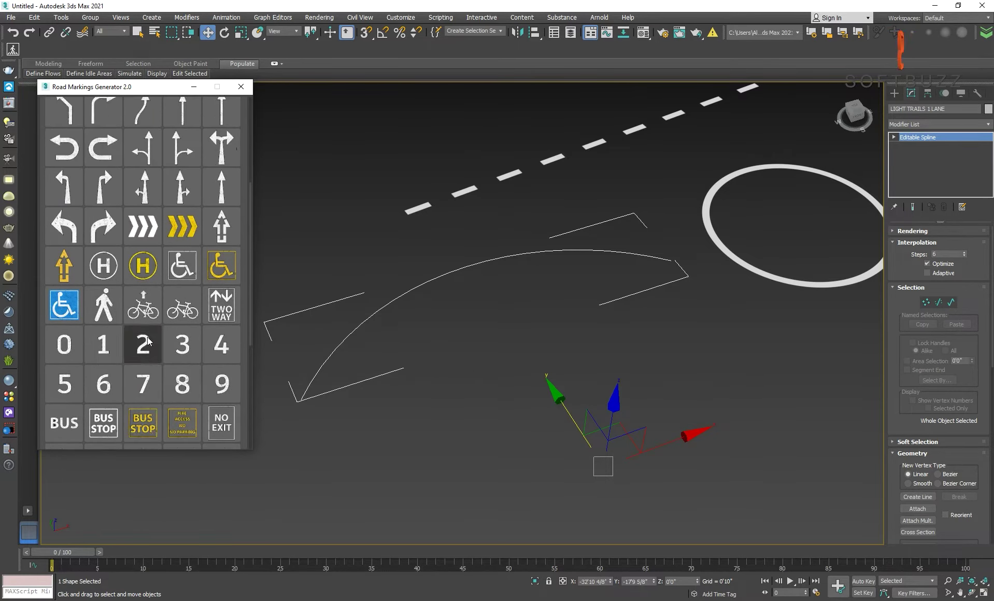
scroll(145, 311, "up", 3)
scroll(103, 298, "up", 2)
left_click(102, 297)
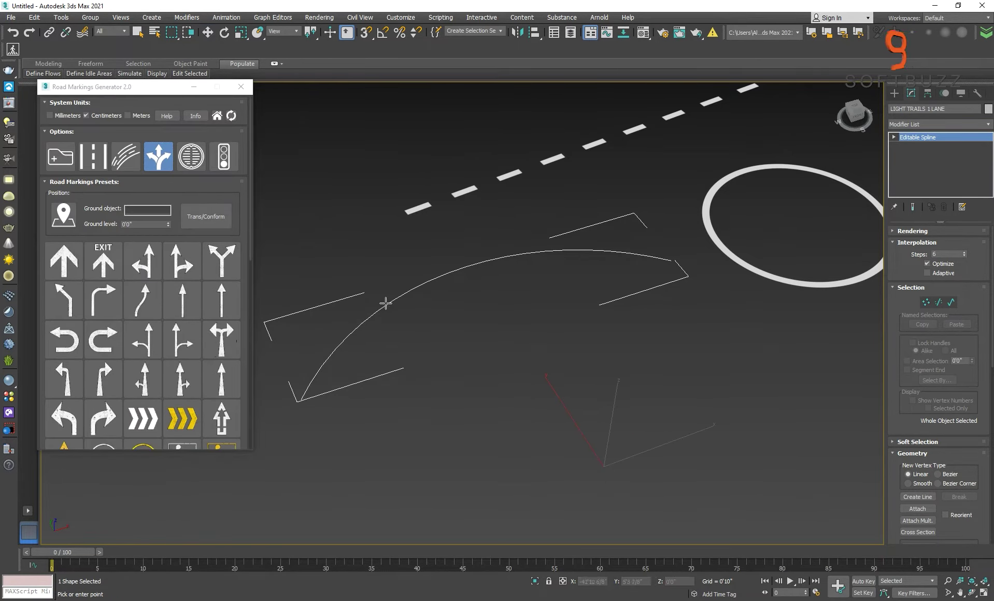
left_click(403, 302)
scroll(403, 303, "up", 2)
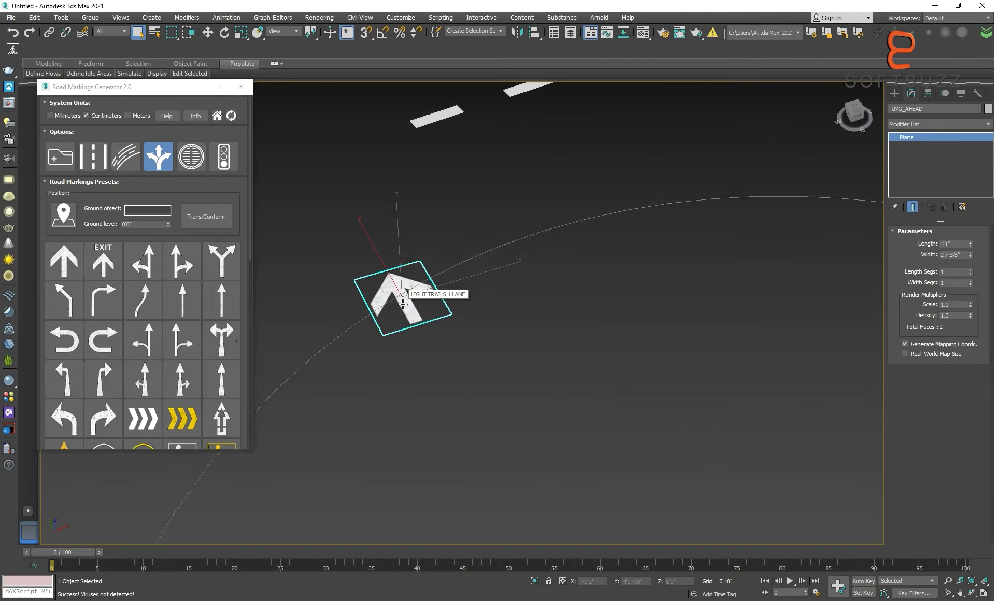
scroll(404, 305, "up", 2)
key("e")
left_click_drag(403, 372, 480, 370)
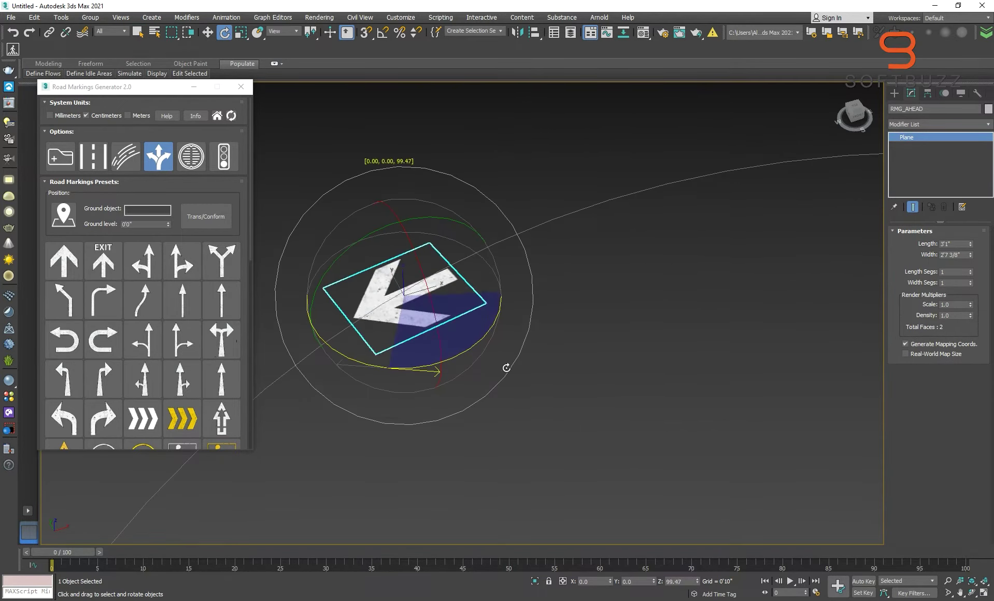
Place an EXIT arrow decal and an ahead-left arrow decal on the road.
left_click(118, 263)
left_click(533, 230)
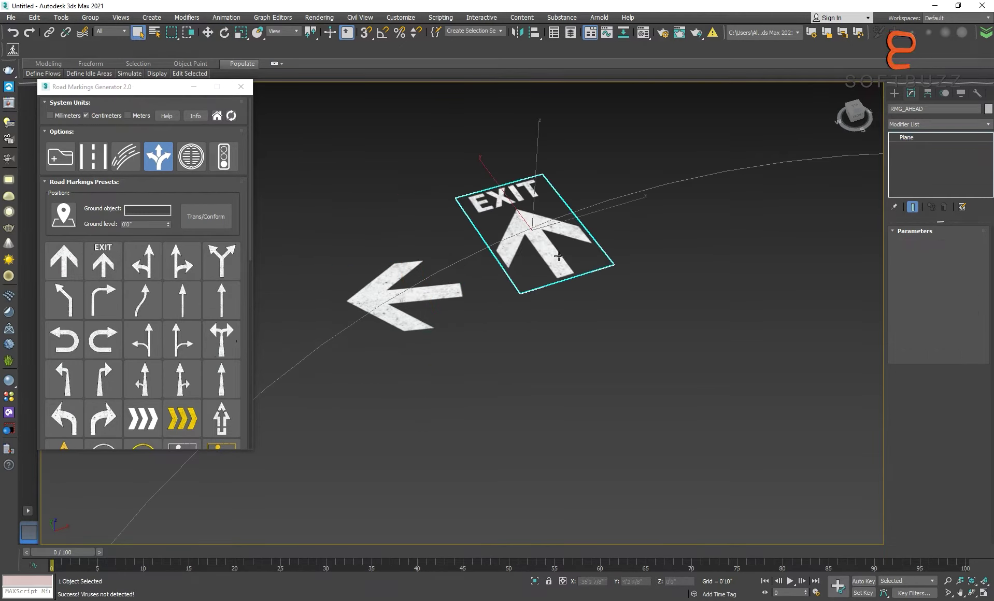
left_click(546, 393)
scroll(498, 379, "down", 3)
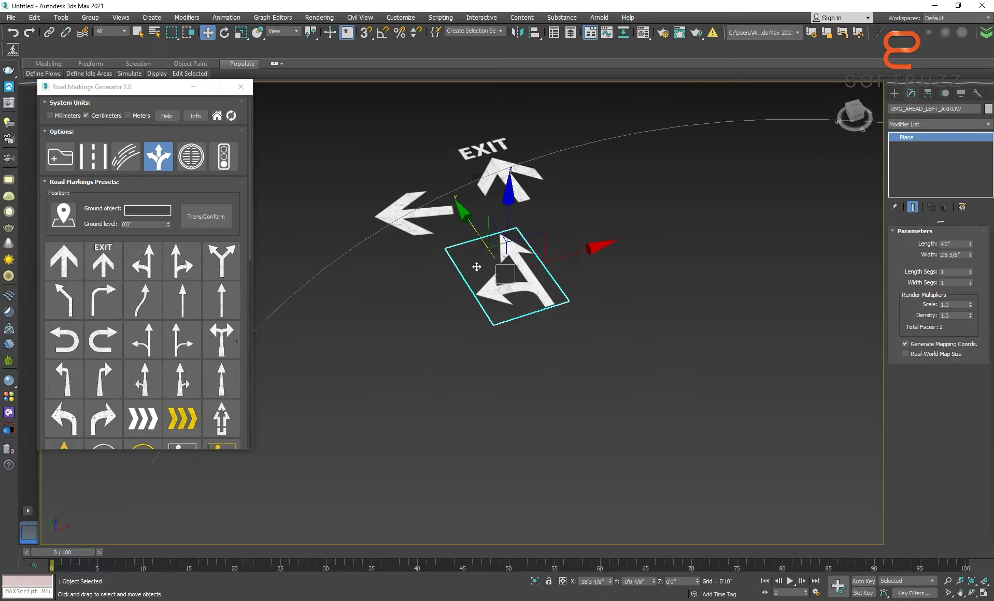
scroll(477, 261, "down", 2)
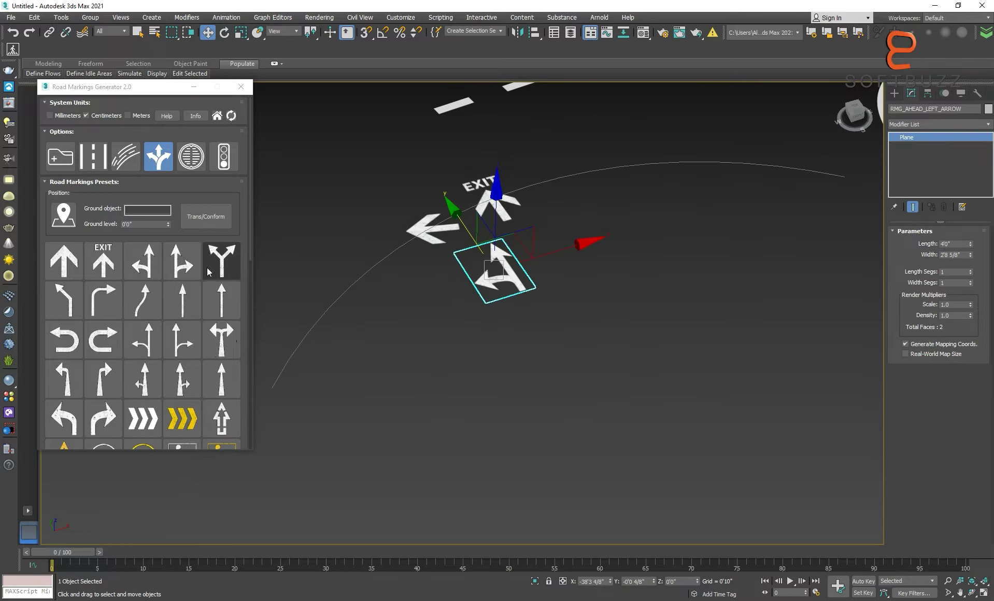
Place a yellow chevron decal below the arrows and rotate it.
left_click(166, 422)
left_click(565, 418)
key("e")
left_click_drag(546, 495, 455, 484)
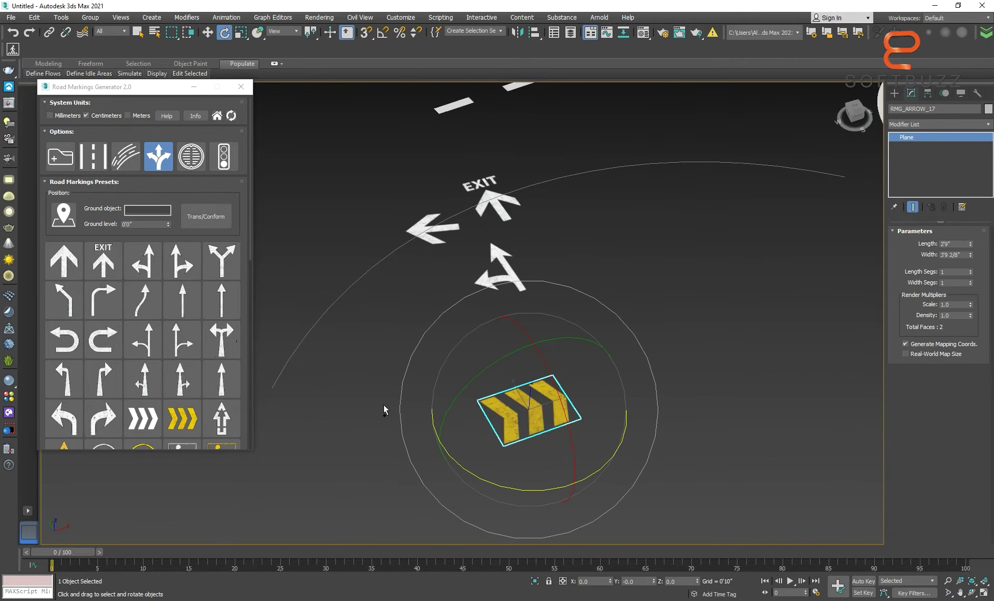
scroll(225, 385, "down", 3)
Add a straight white arrow on the right and another ahead-left arrow.
key("w")
left_click(776, 324)
scroll(166, 269, "up", 3)
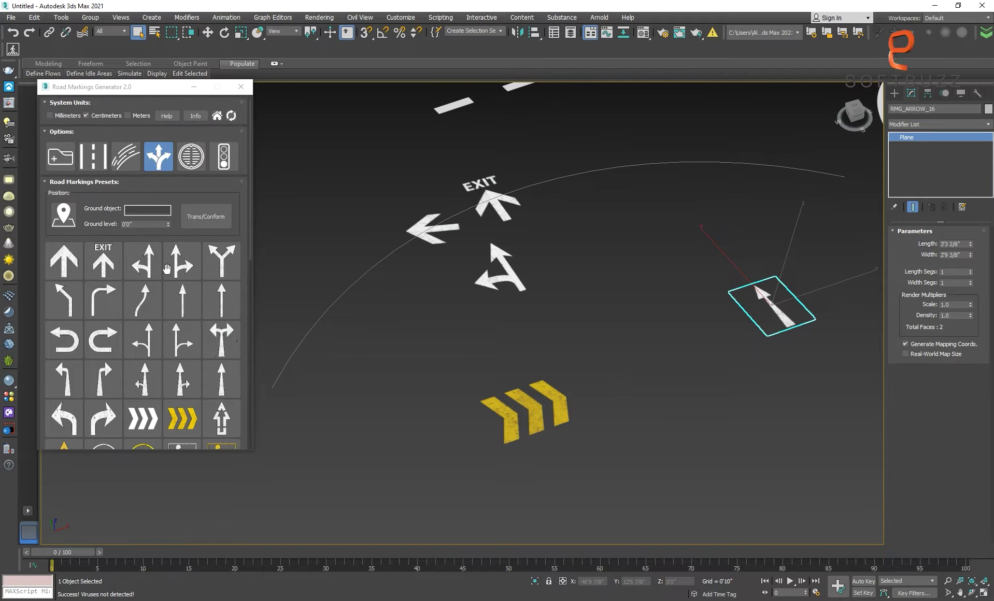
left_click(579, 296)
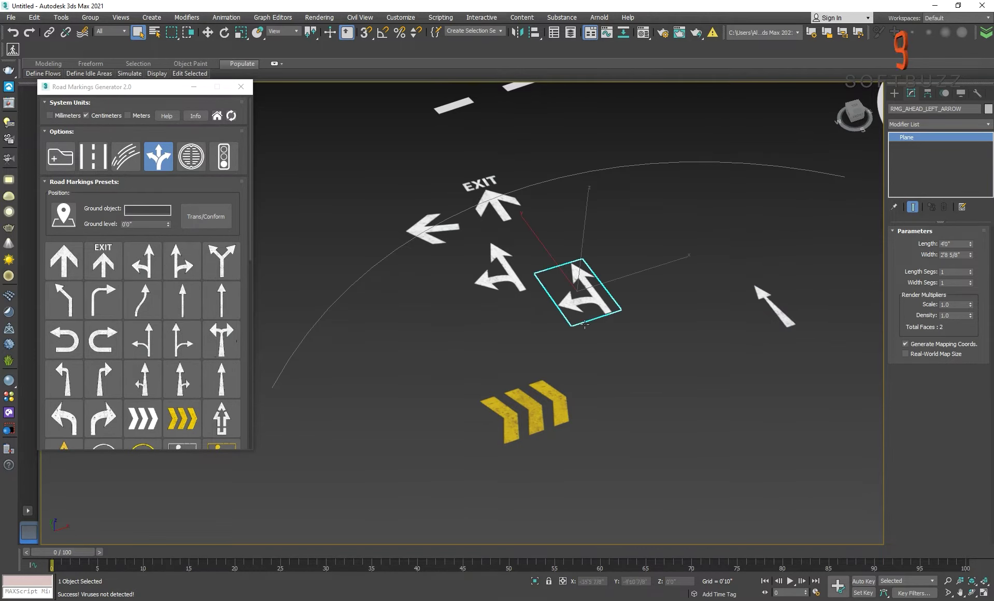
Place a blue wheelchair decal with a bicycle decal beside it.
scroll(157, 380, "down", 2)
scroll(158, 380, "down", 3)
left_click(64, 358)
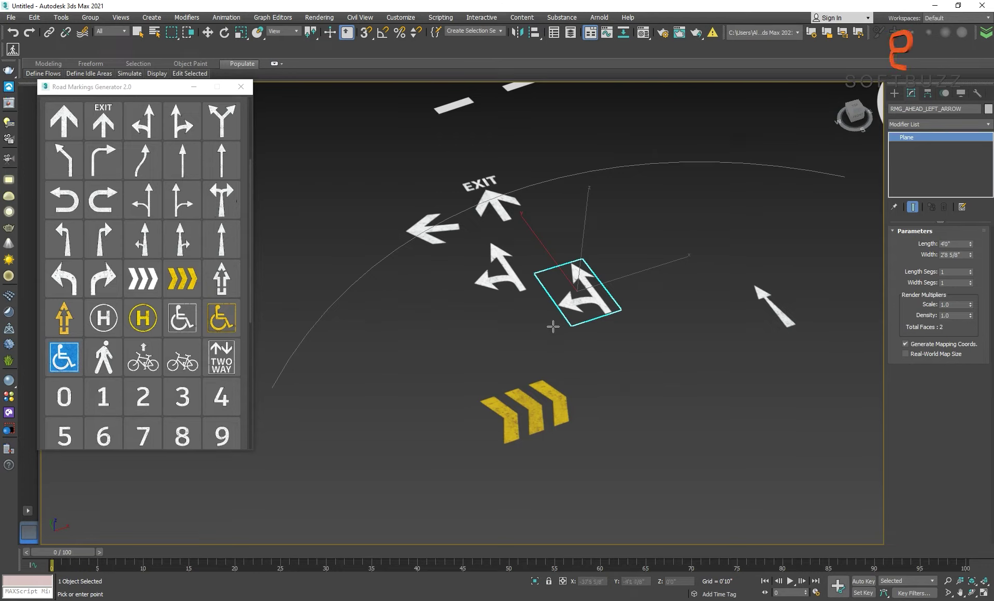
scroll(553, 327, "up", 2)
left_click(341, 316)
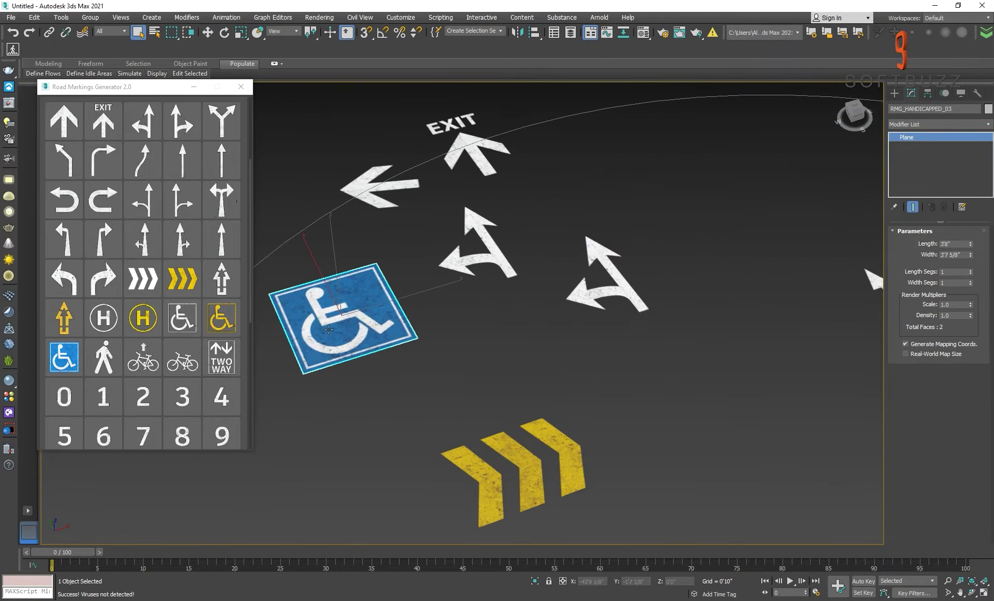
left_click(433, 366)
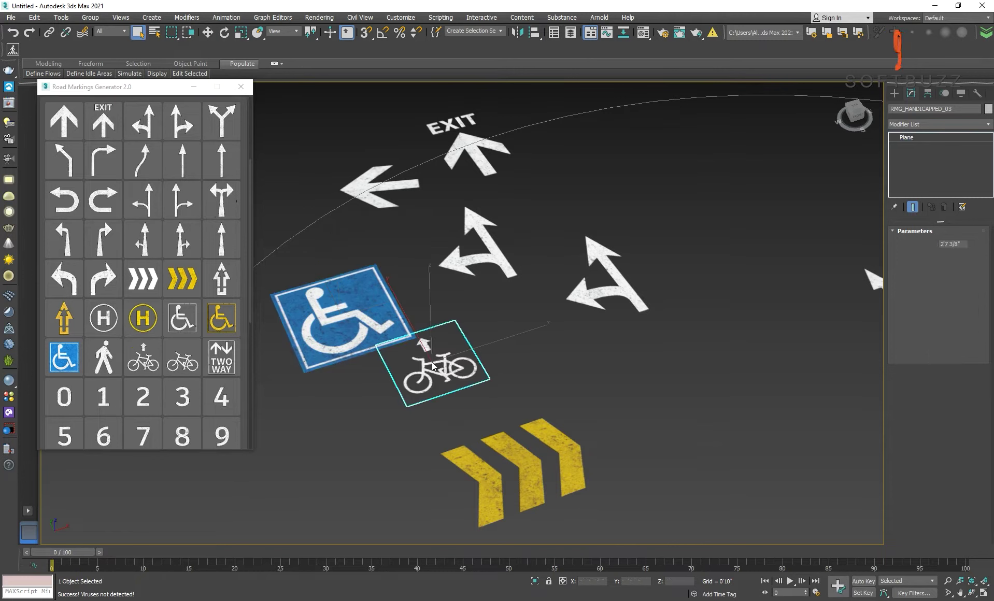
Place the KEEP LEFT decal near the chevrons.
scroll(212, 366, "down", 2)
scroll(213, 365, "down", 1)
scroll(208, 362, "down", 1)
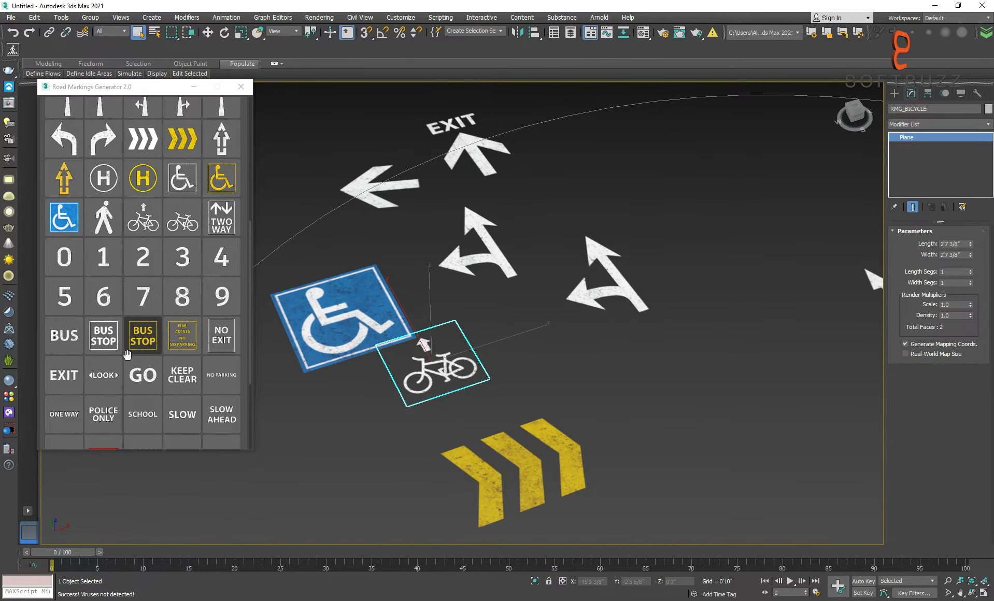
scroll(147, 361, "down", 2)
scroll(147, 361, "down", 2)
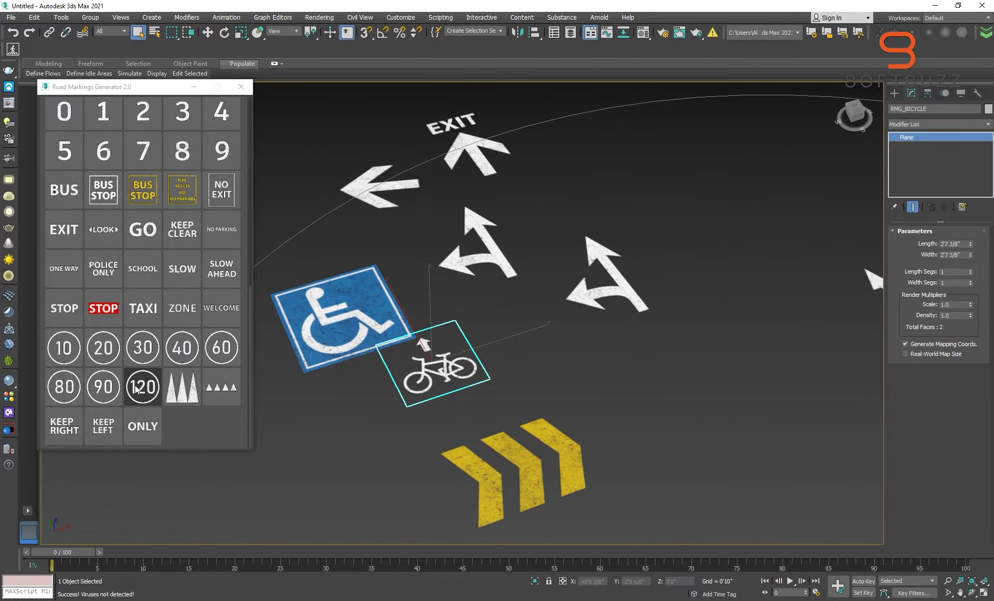
key("w")
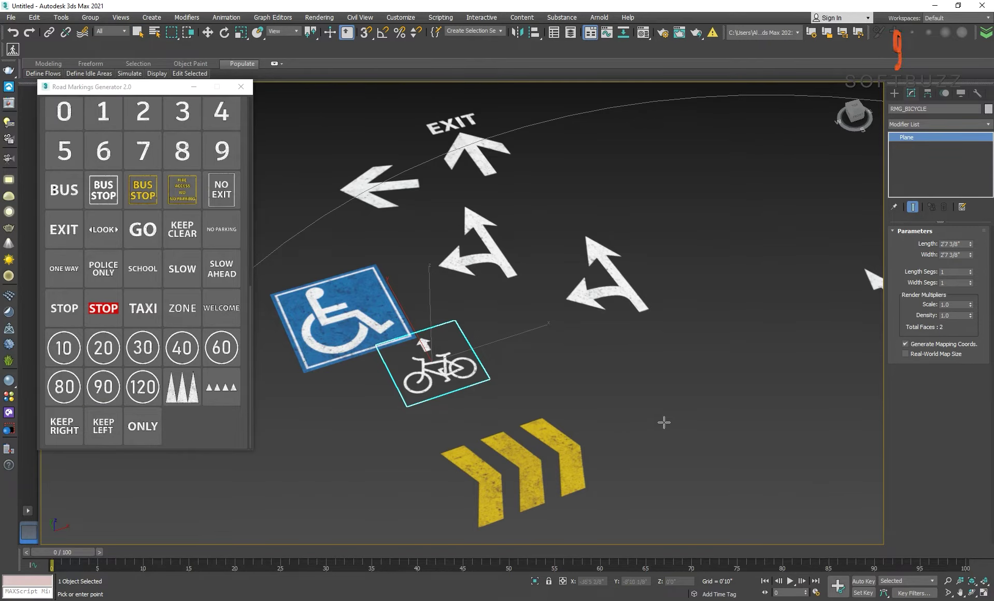
left_click(665, 410)
middle_click_drag(664, 410, 560, 372)
scroll(606, 302, "down", 5)
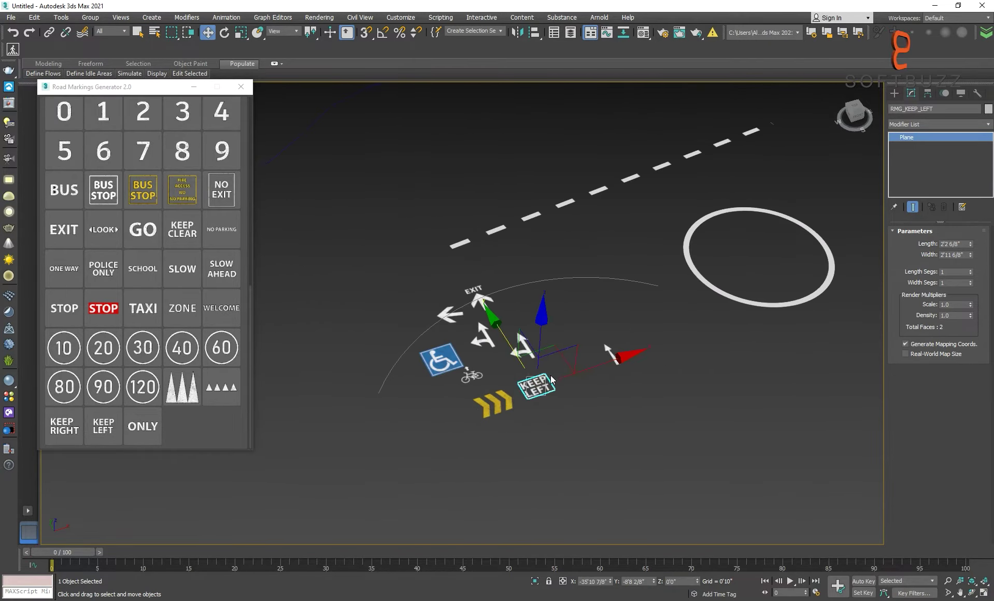
scroll(606, 302, "up", 3)
scroll(204, 269, "up", 2)
scroll(204, 268, "up", 4)
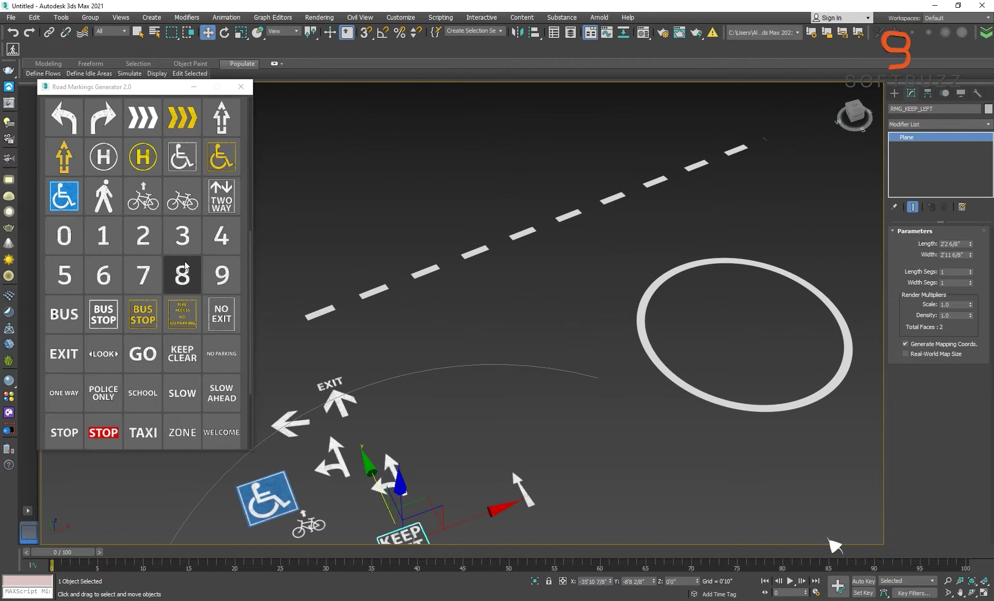
Place a yellow BUS STOP decal near the circle and an enlarged yellow H inside it.
left_click(142, 314)
scroll(192, 290, "up", 2)
scroll(192, 290, "up", 2)
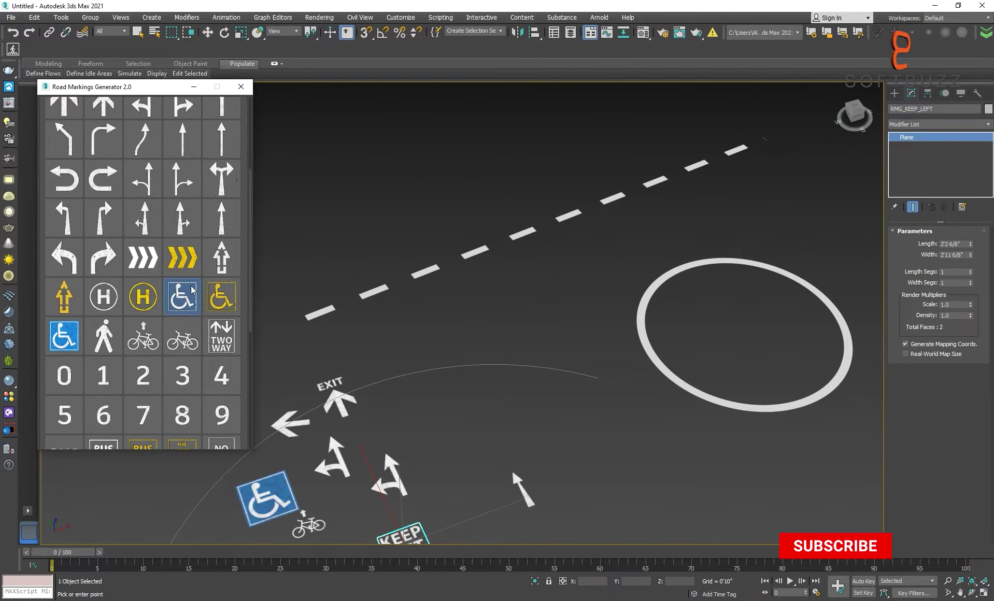
right_click(604, 322)
left_click(601, 319)
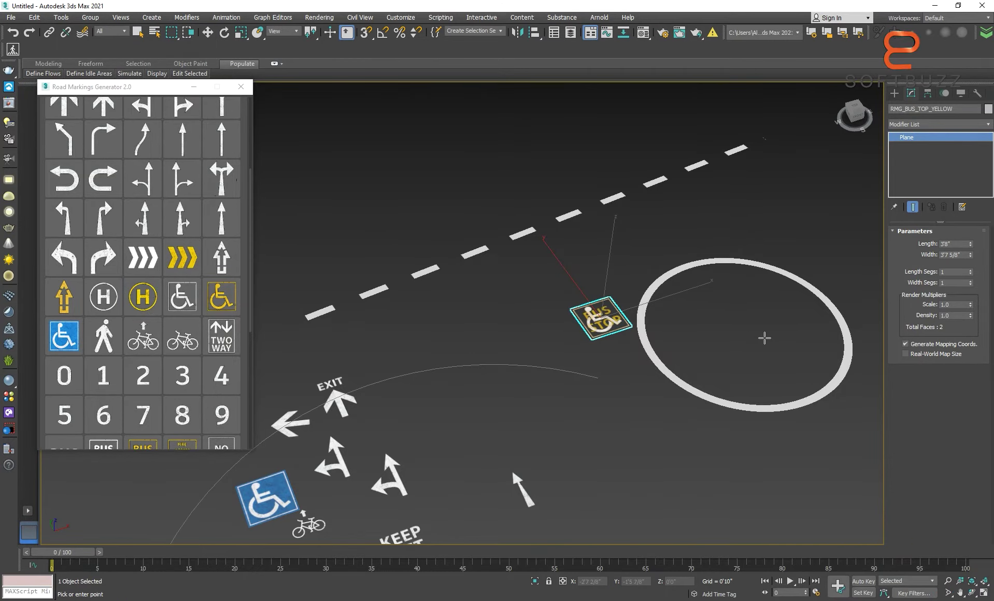
left_click(744, 326)
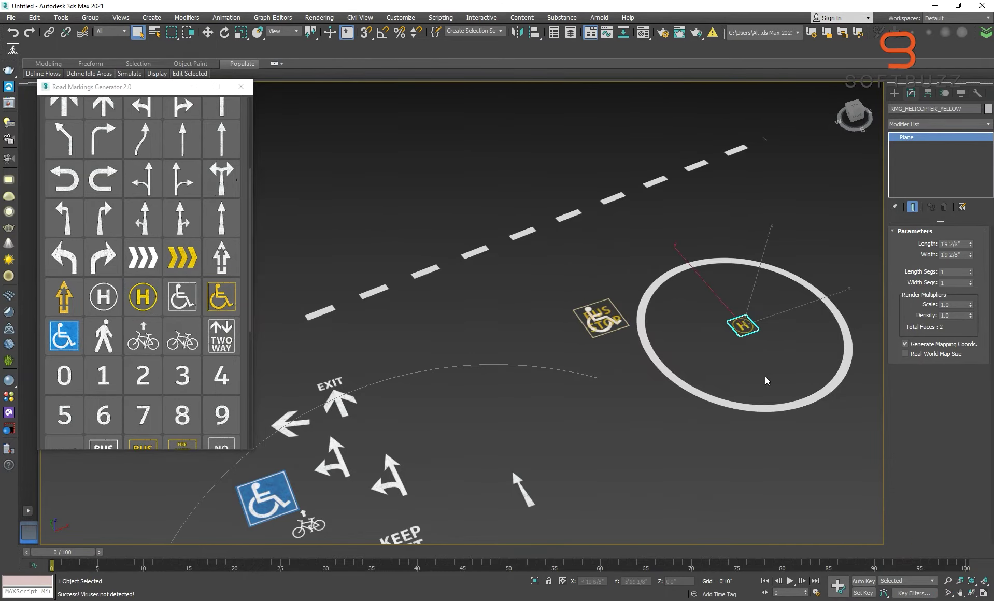
left_click_drag(767, 381, 569, 240)
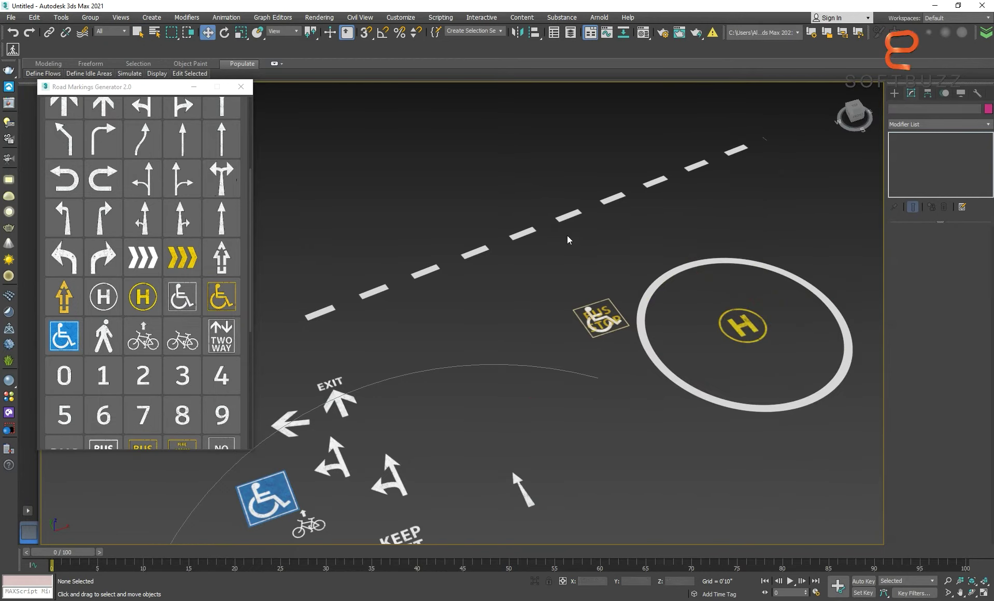
Place a U-turn arrow decal beside the dashed line.
mouse_move(666, 267)
middle_mouse_down()
mouse_move(424, 313)
mouse_move(628, 313)
middle_mouse_up()
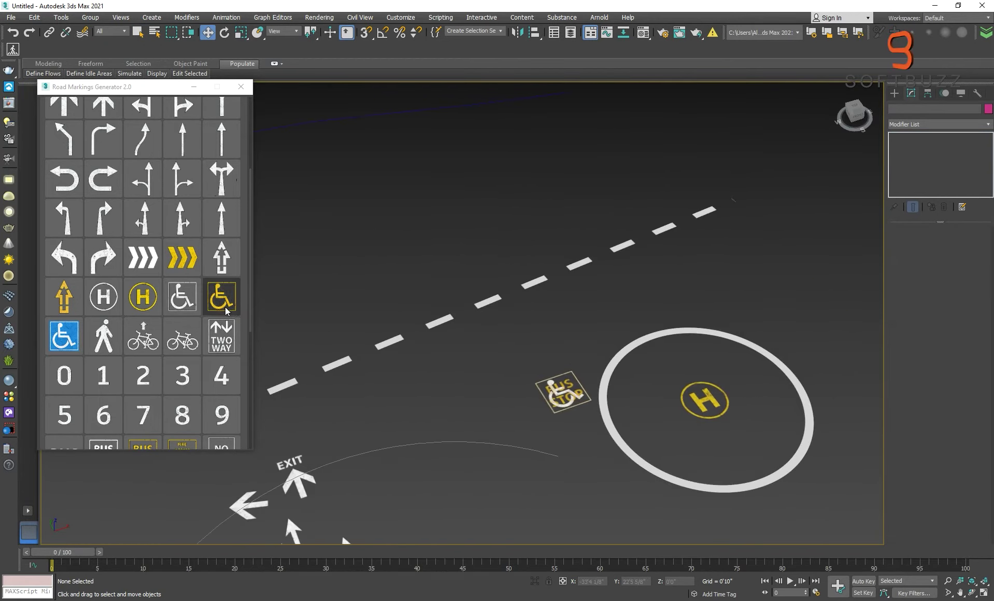
scroll(225, 310, "up", 3)
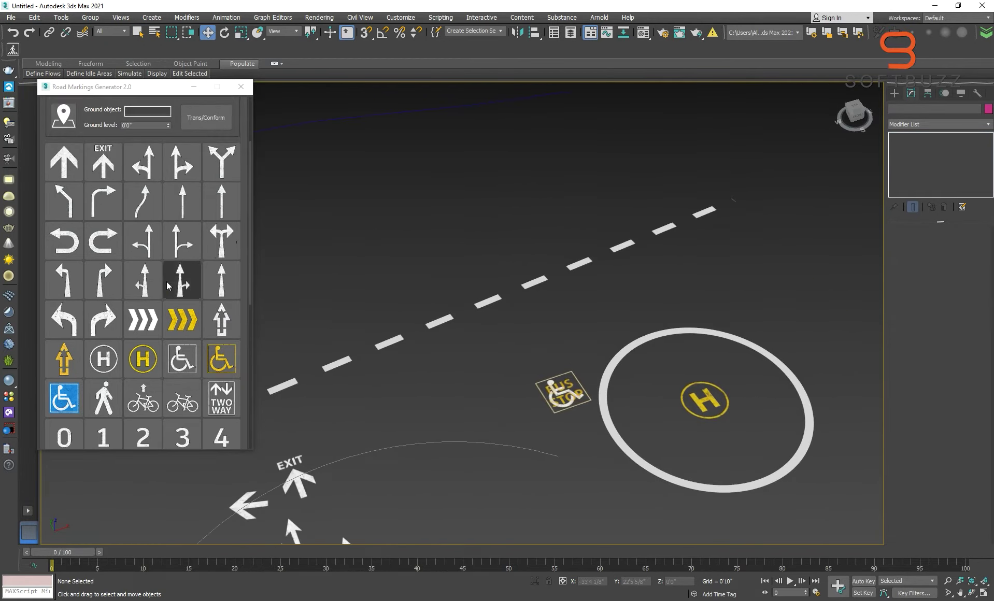
left_click(725, 266)
scroll(186, 260, "up", 5)
scroll(192, 197, "up", 1)
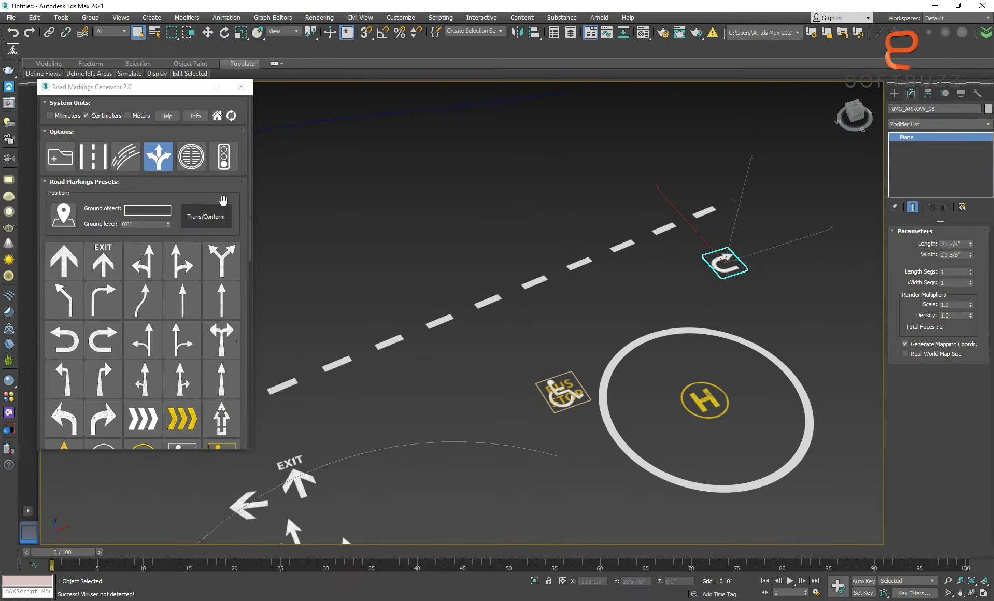
left_click(198, 157)
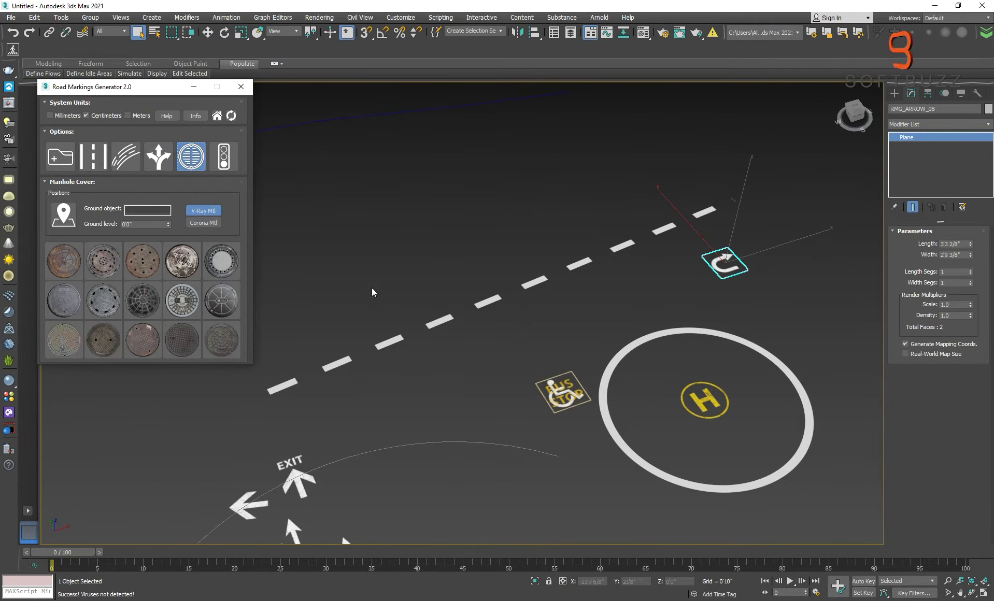
Drop a round manhole cover preset beside the dashed line near the BUS STOP decal.
left_click(184, 316)
left_click(435, 380)
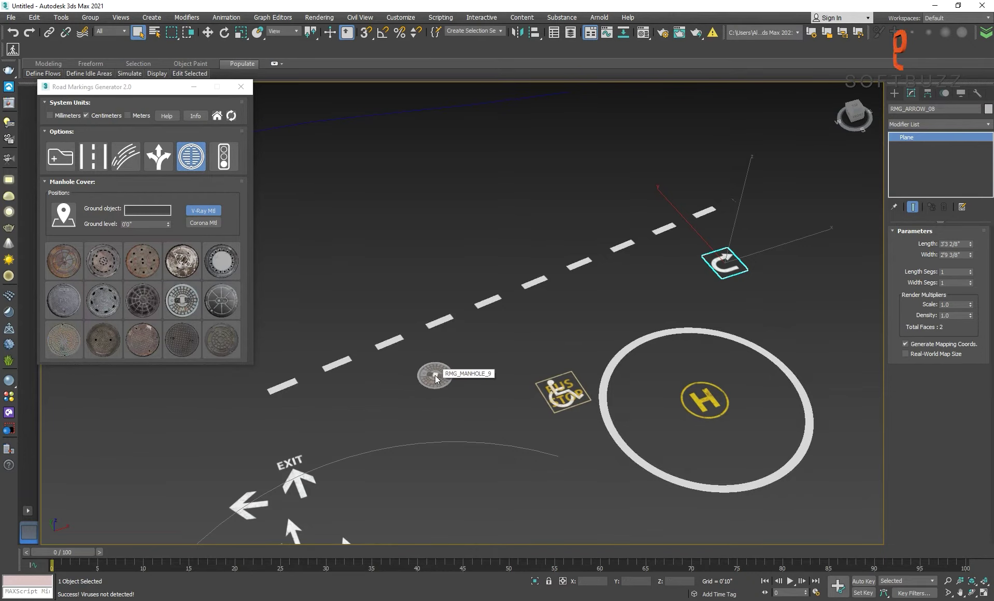
scroll(441, 393, "up", 10)
scroll(442, 393, "down", 7)
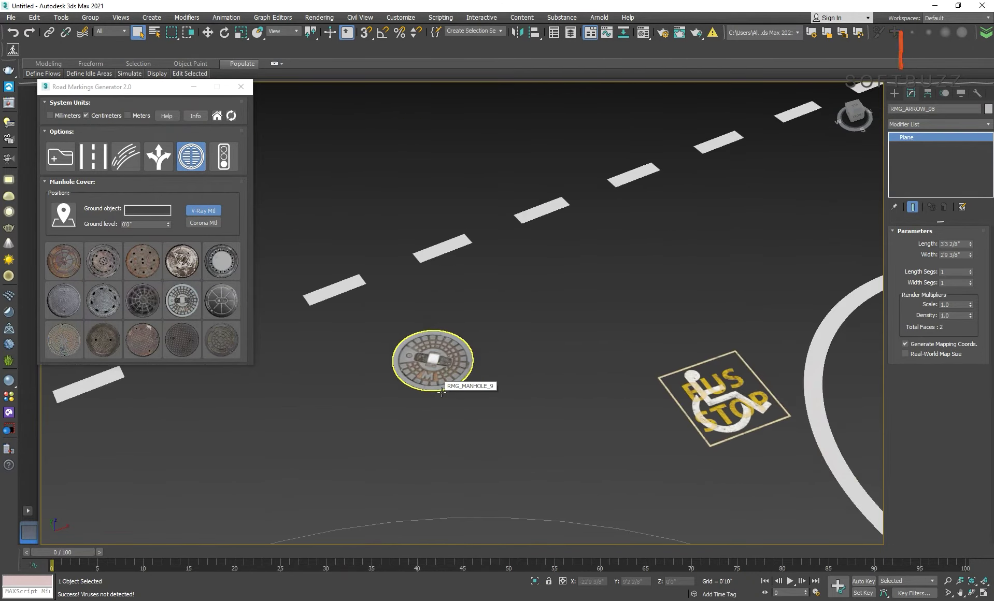
scroll(441, 393, "down", 3)
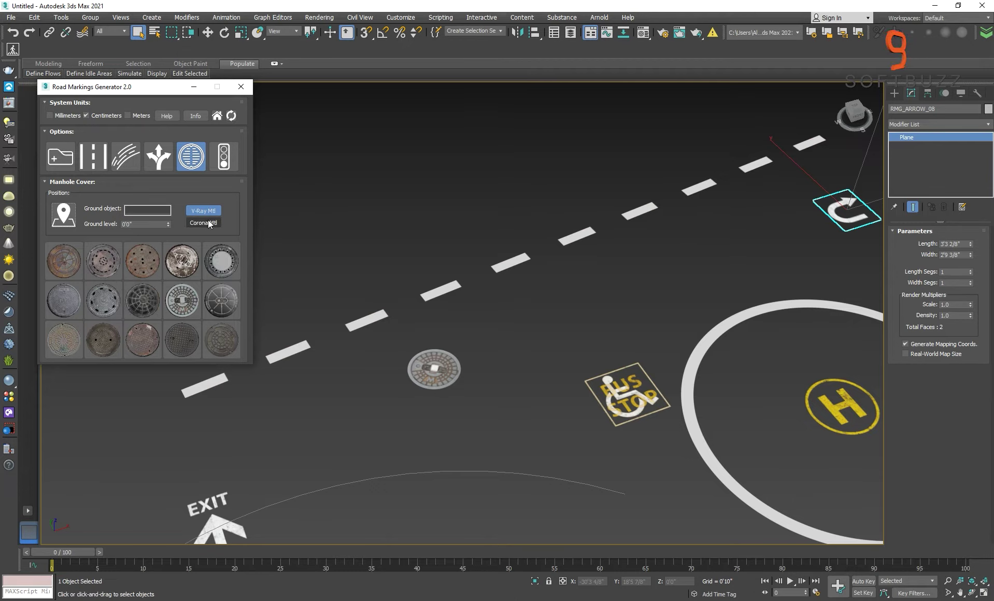
left_click(223, 162)
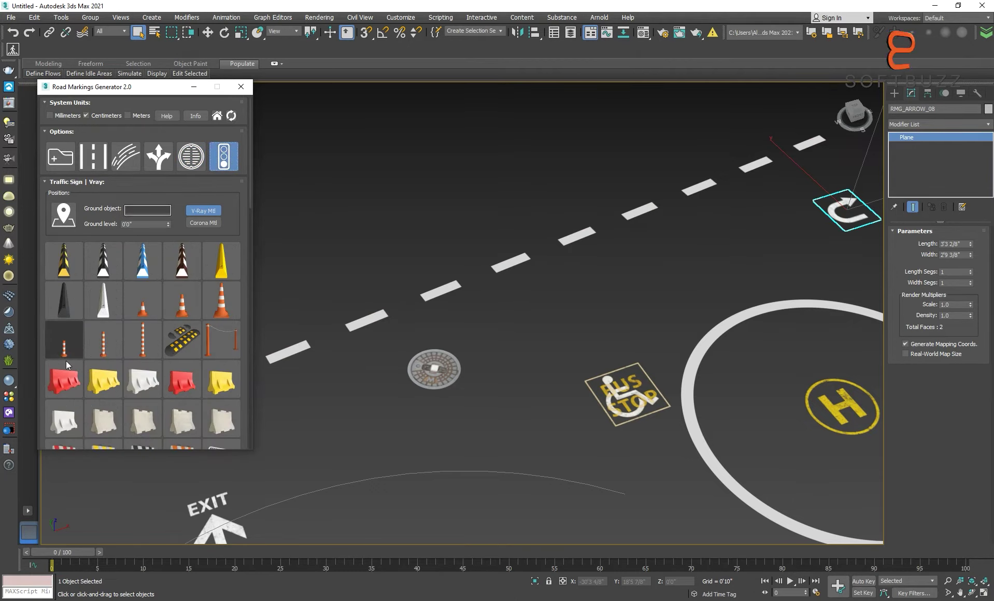
Remove the swept surface from the helipad circle and the dashed road line.
scroll(247, 354, "down", 2)
scroll(259, 296, "down", 6)
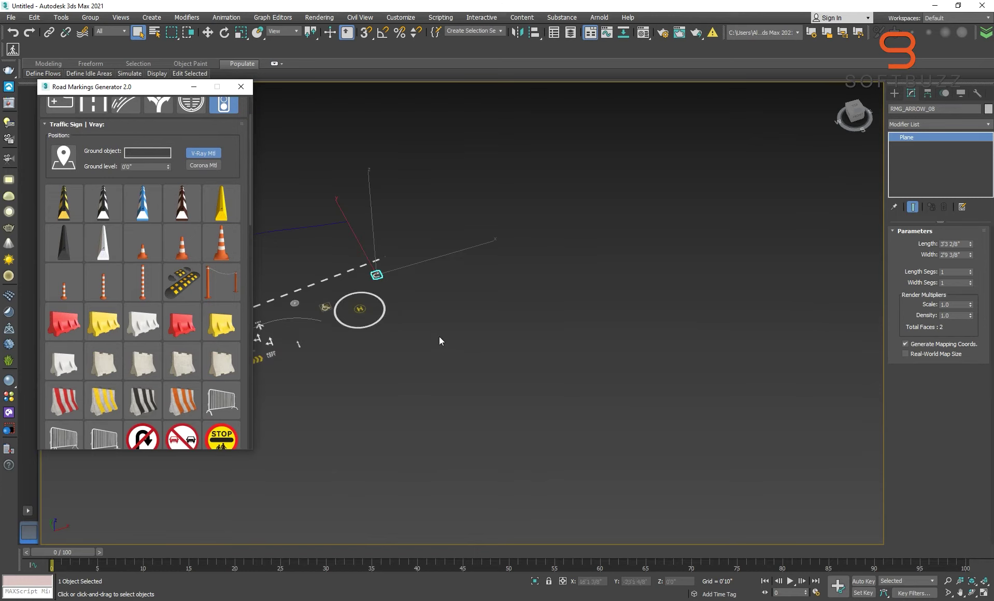
scroll(364, 323, "up", 3)
scroll(466, 319, "up", 5)
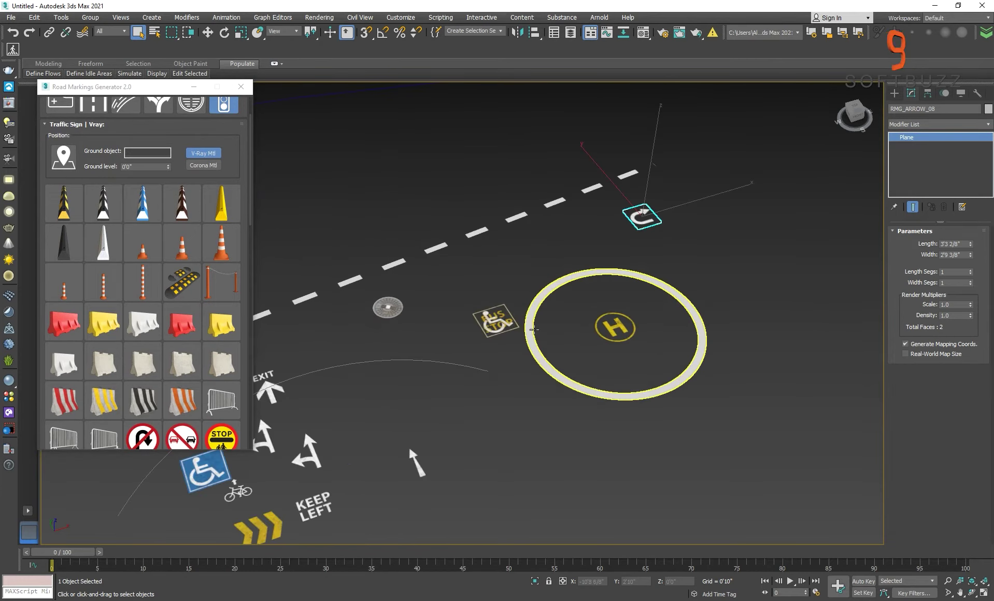
left_click(534, 314)
left_click(944, 207)
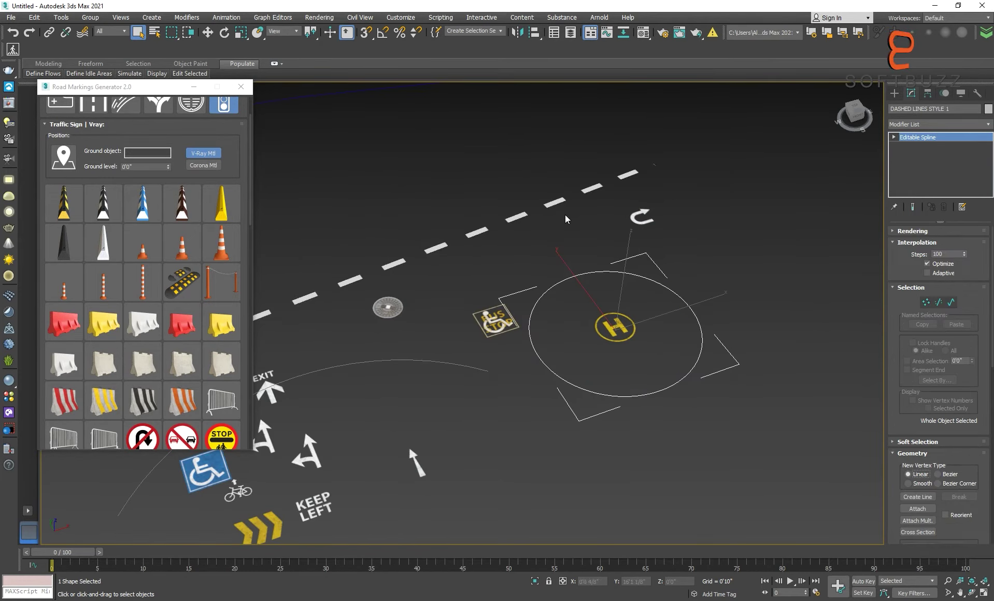
left_click(541, 215)
left_click(943, 207)
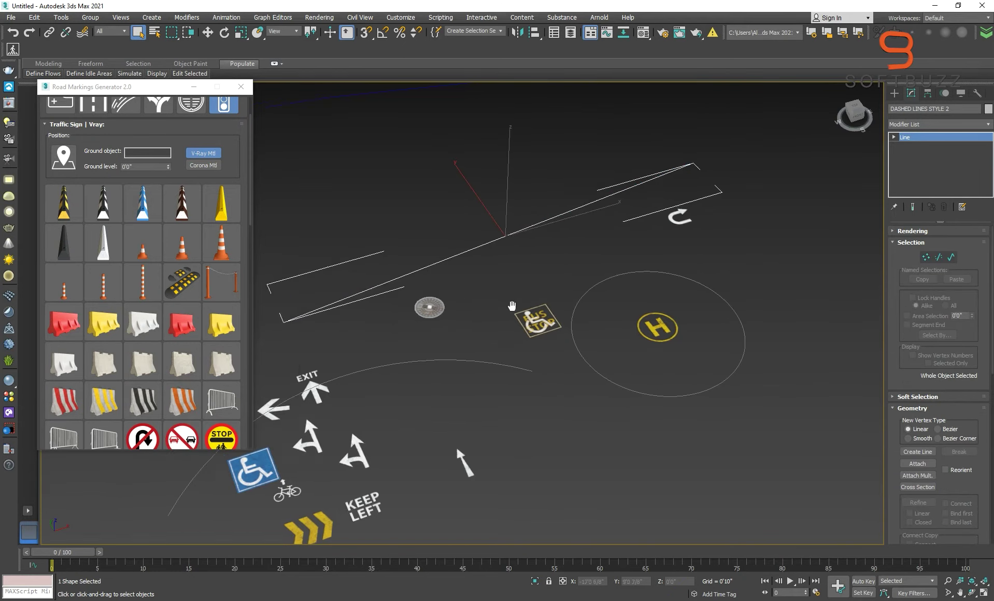
middle_click_drag(334, 223, 508, 222)
left_click(508, 223)
left_click(556, 274)
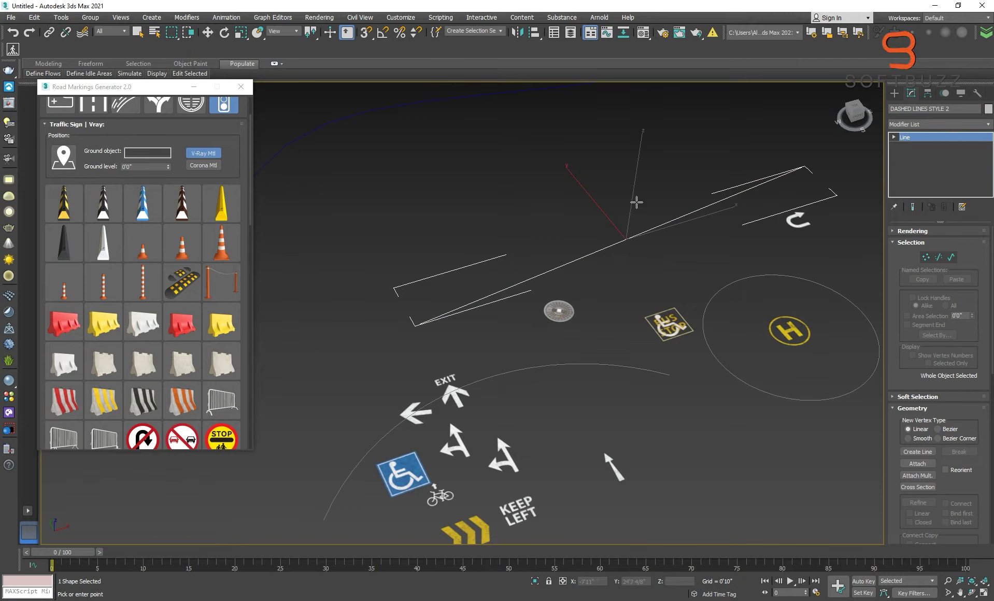
Try a yellow parking curb on the line, then undo it.
left_click(221, 204)
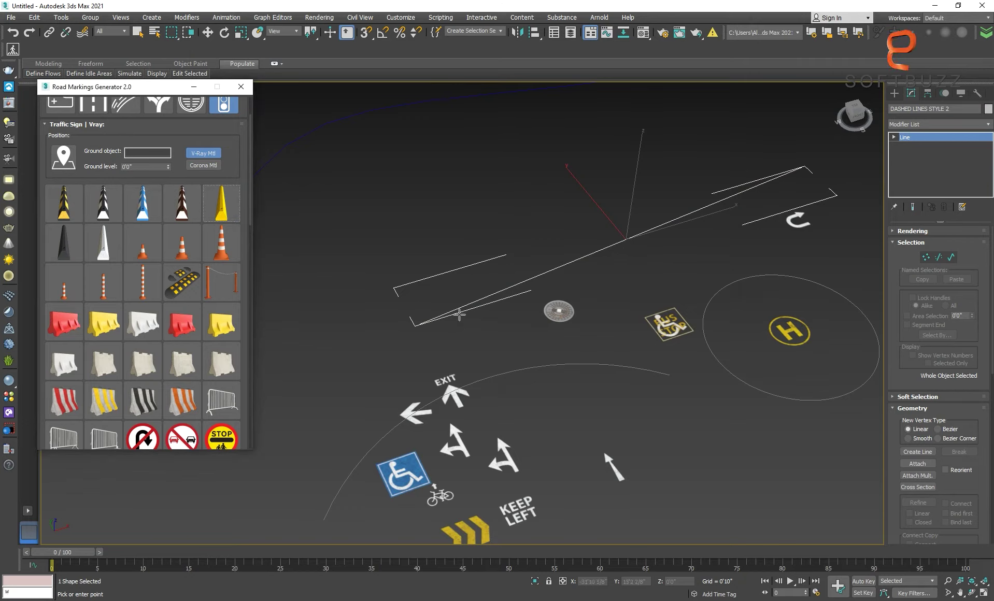
scroll(637, 264, "up", 5)
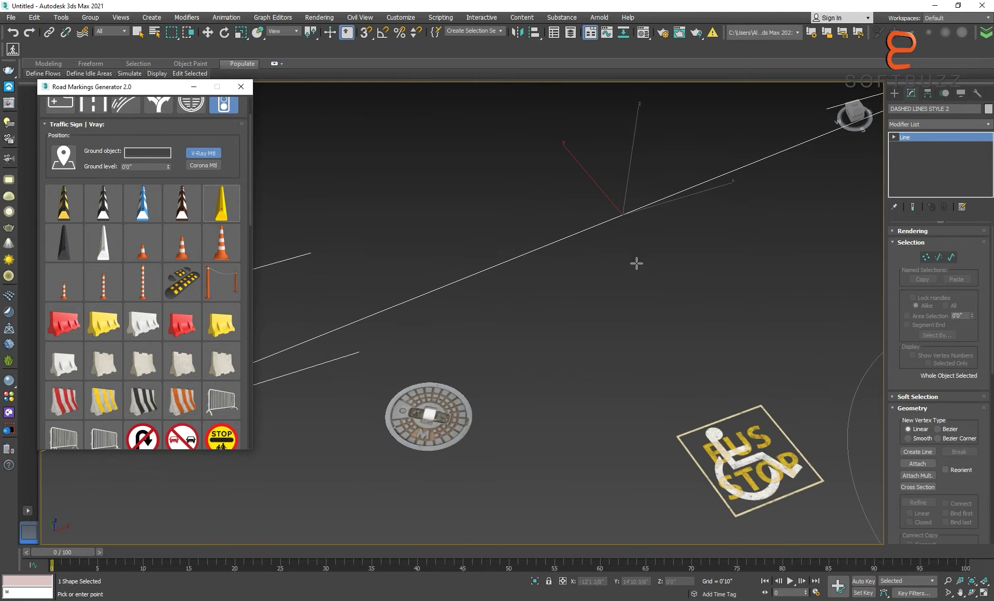
left_click(620, 225)
scroll(626, 223, "up", 5)
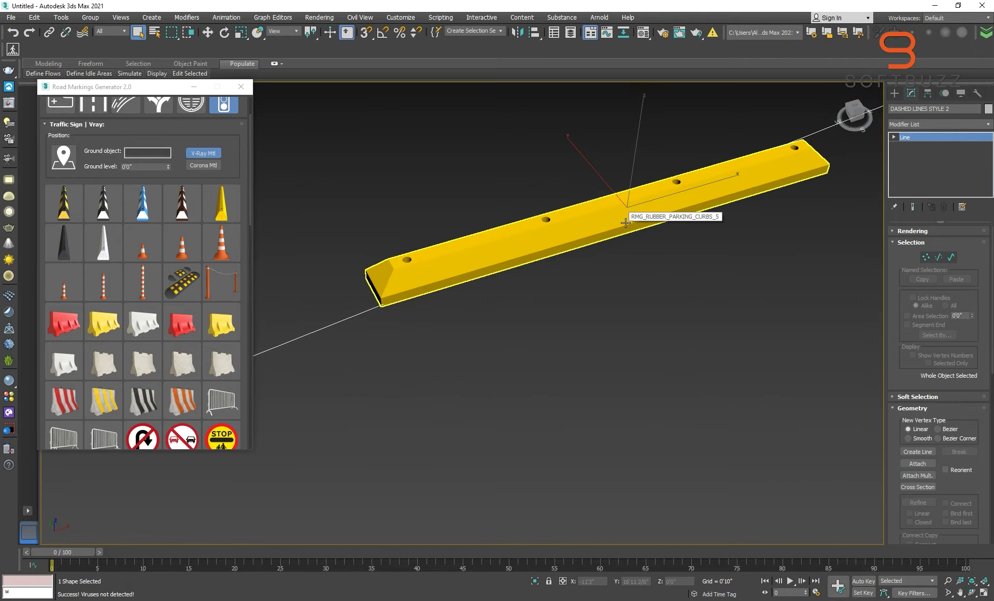
scroll(625, 223, "down", 3)
key("Delete")
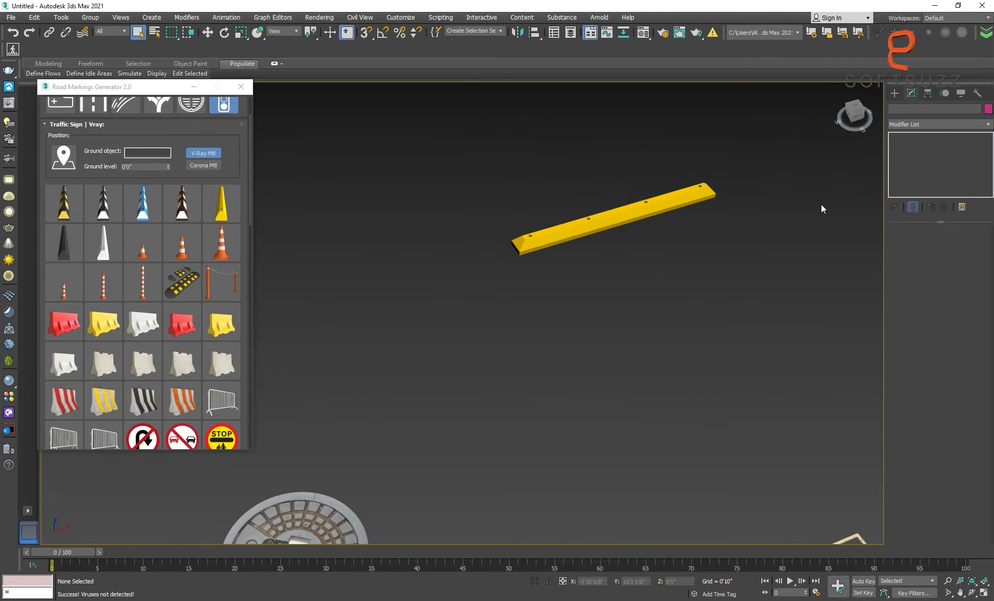
key("ctrl+z")
key("ctrl+z")
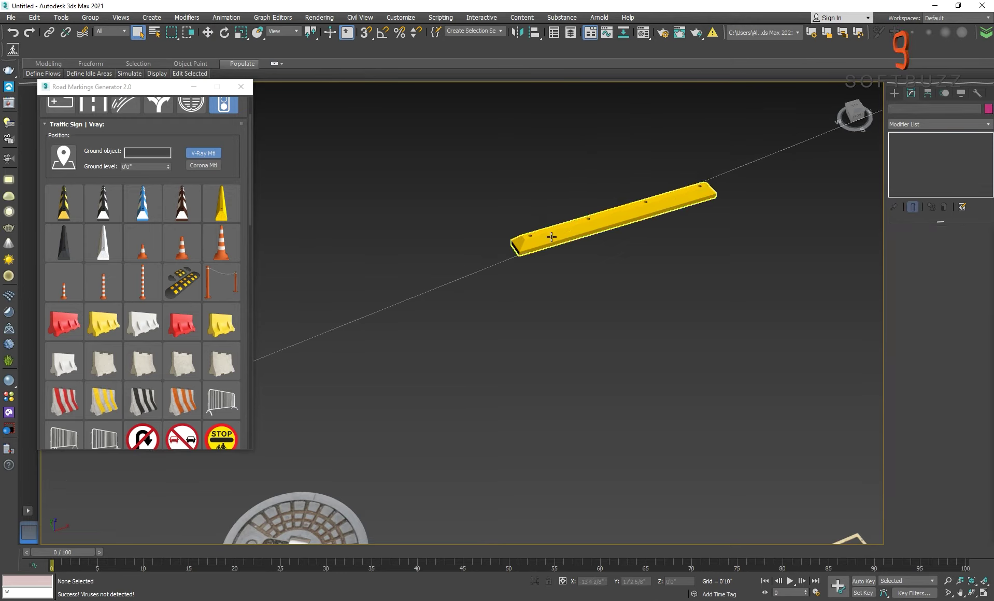
key("ctrl+z")
Place the brown-and-white striped parking curb instead and select it.
left_click(182, 203)
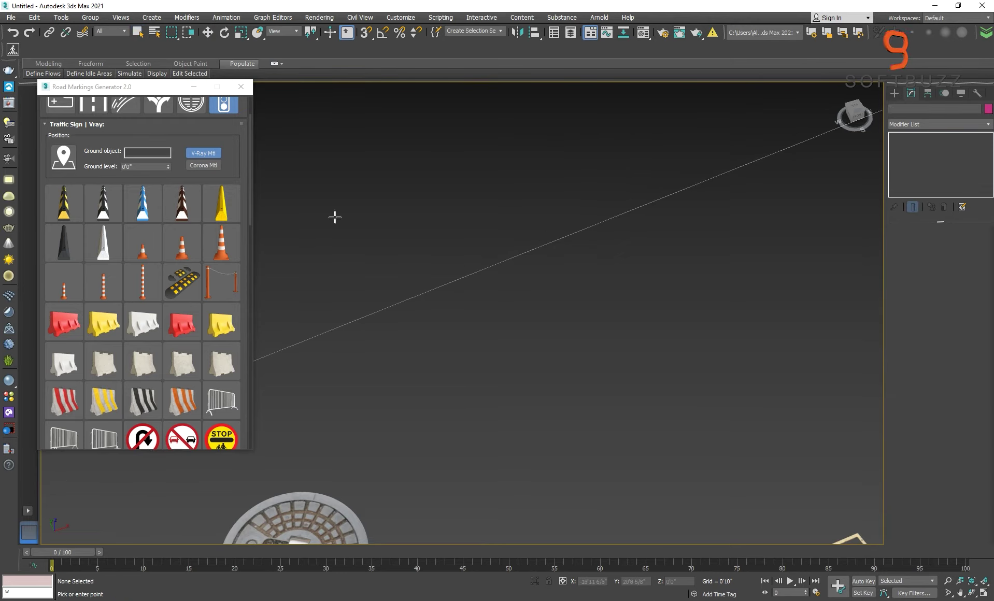
left_click(412, 212)
middle_click_drag(307, 213, 389, 215)
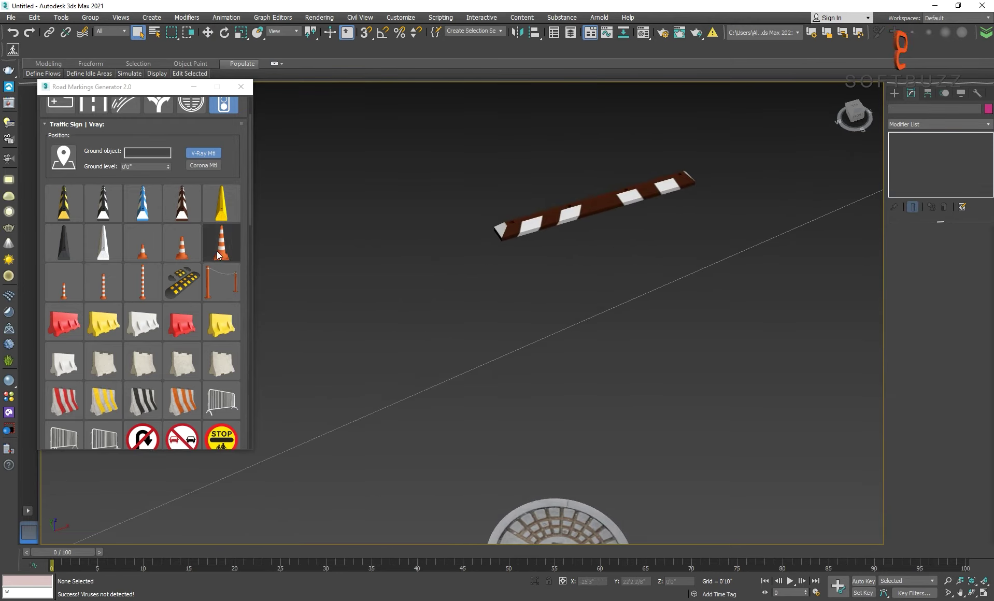
left_click(518, 222)
Place two speed bumps side by side.
left_click(421, 268)
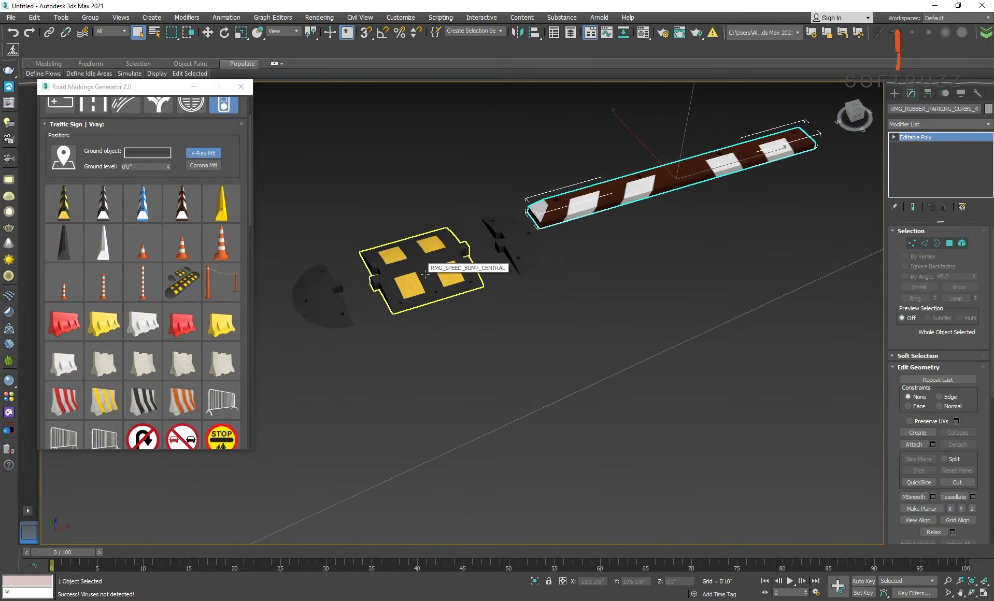
left_click(187, 289)
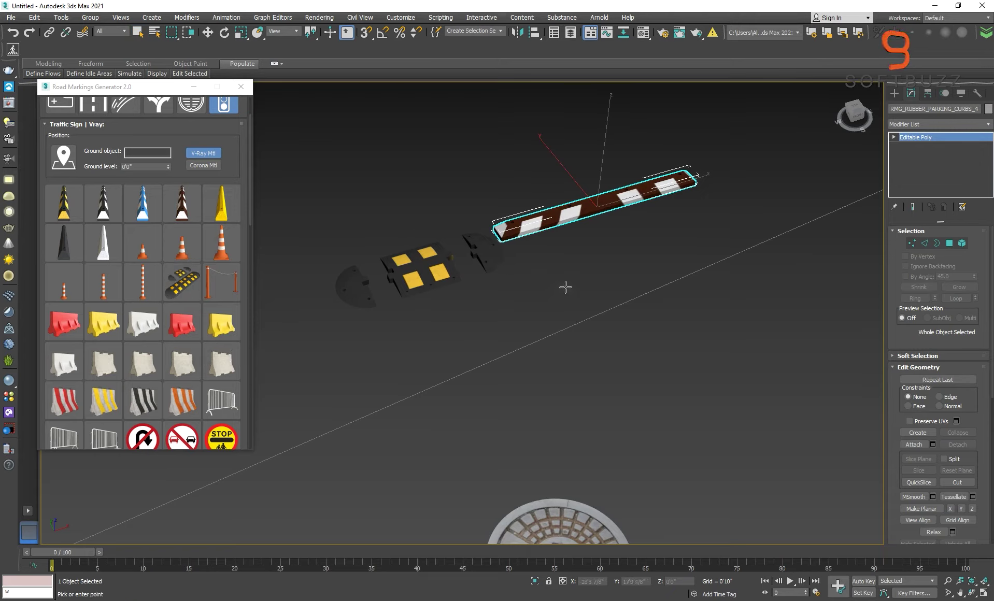
left_click(559, 283)
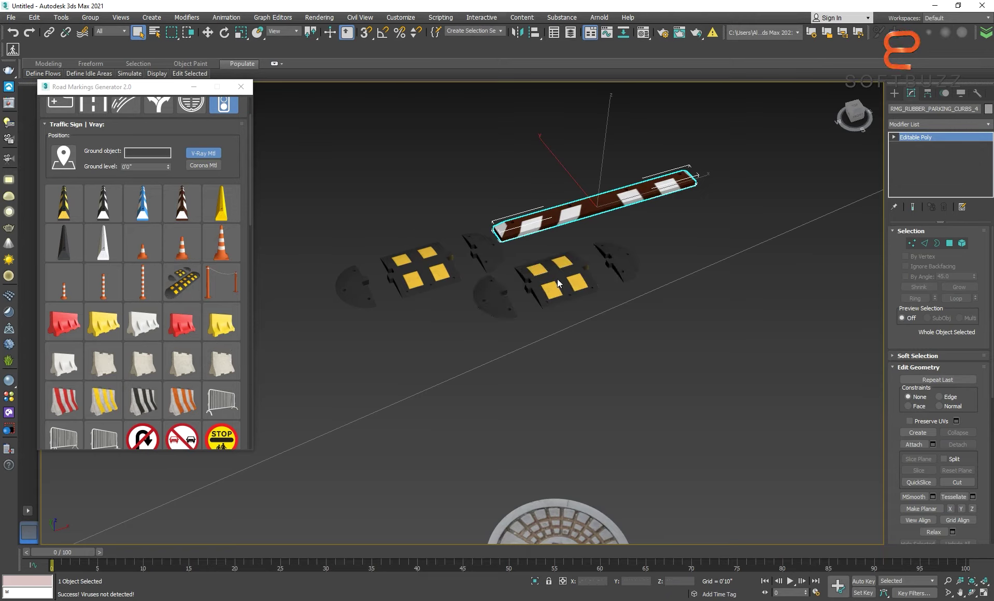
left_click(629, 383)
Place an orange-and-white striped bollard.
left_click(143, 326)
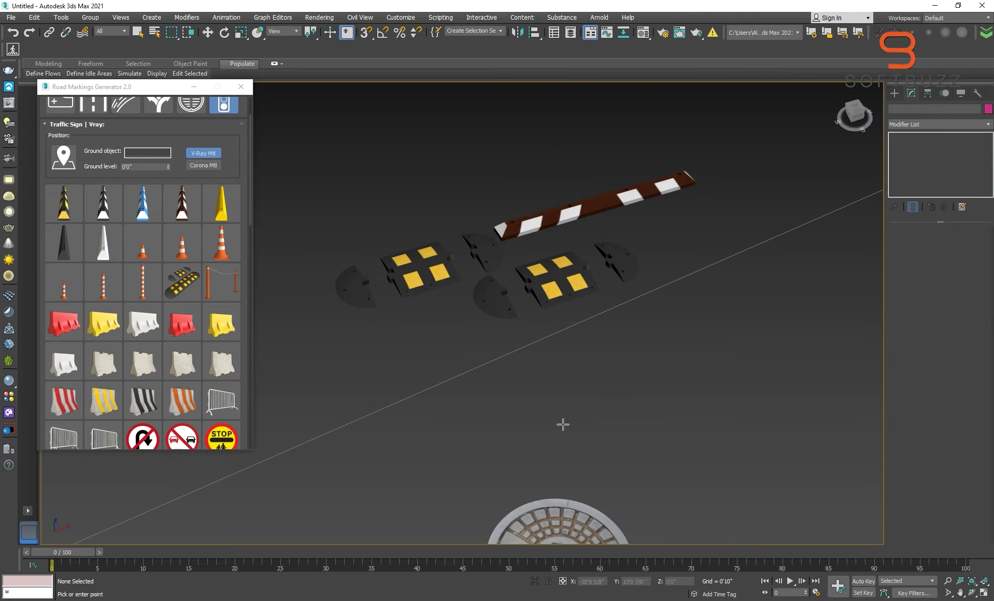
left_click(555, 416)
scroll(144, 340, "down", 1)
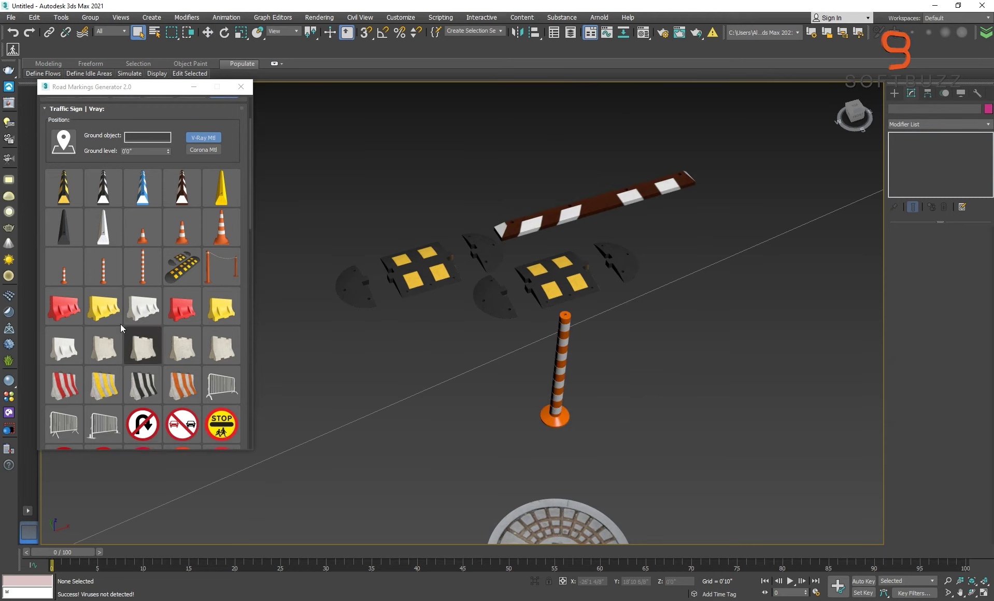
Place a long red rubber barrier beside the bollard and rotate it slightly.
left_click(51, 312)
left_click(702, 311)
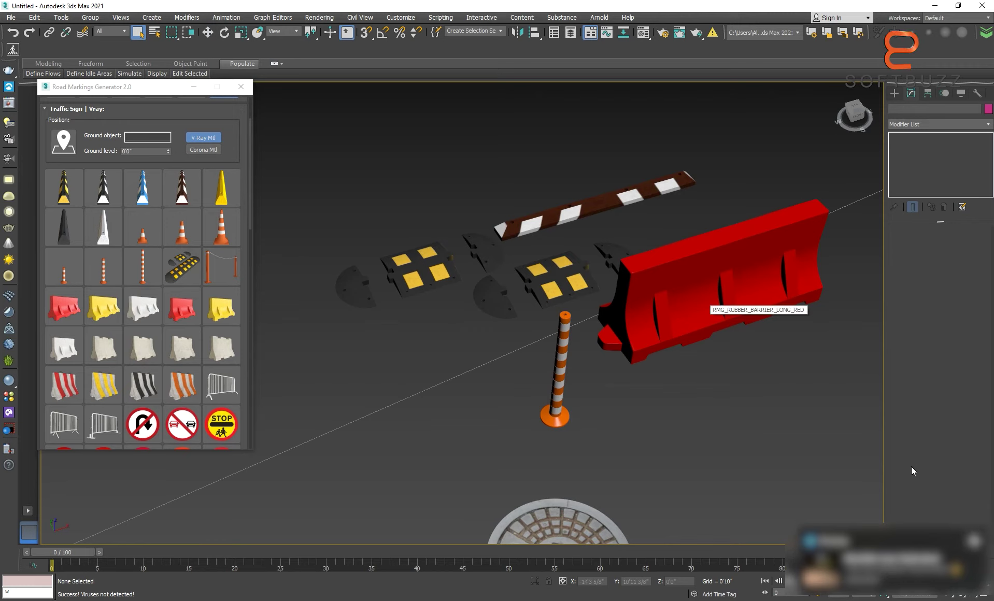
scroll(726, 363, "down", 5)
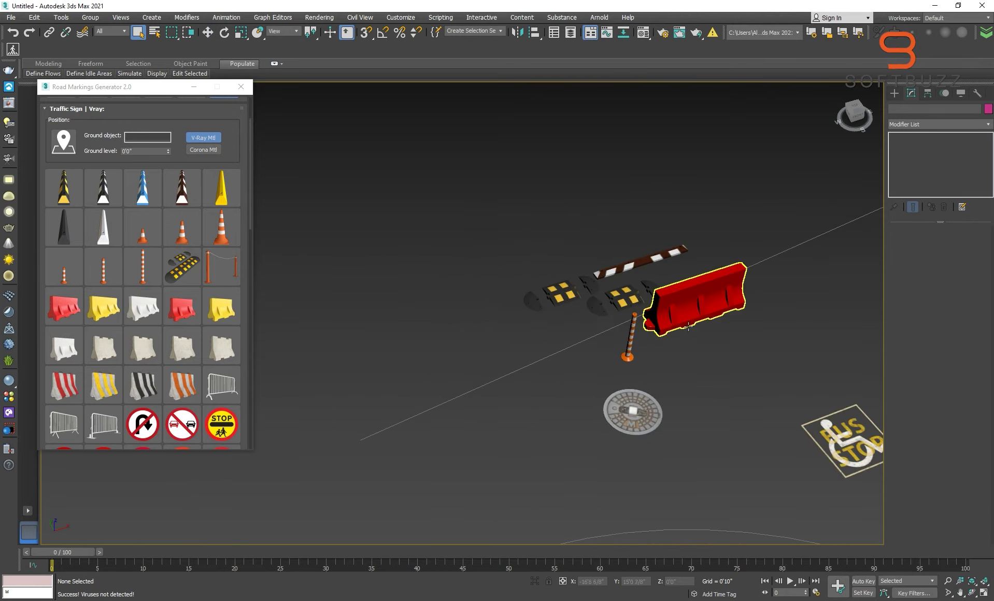
left_click(728, 365)
key("e")
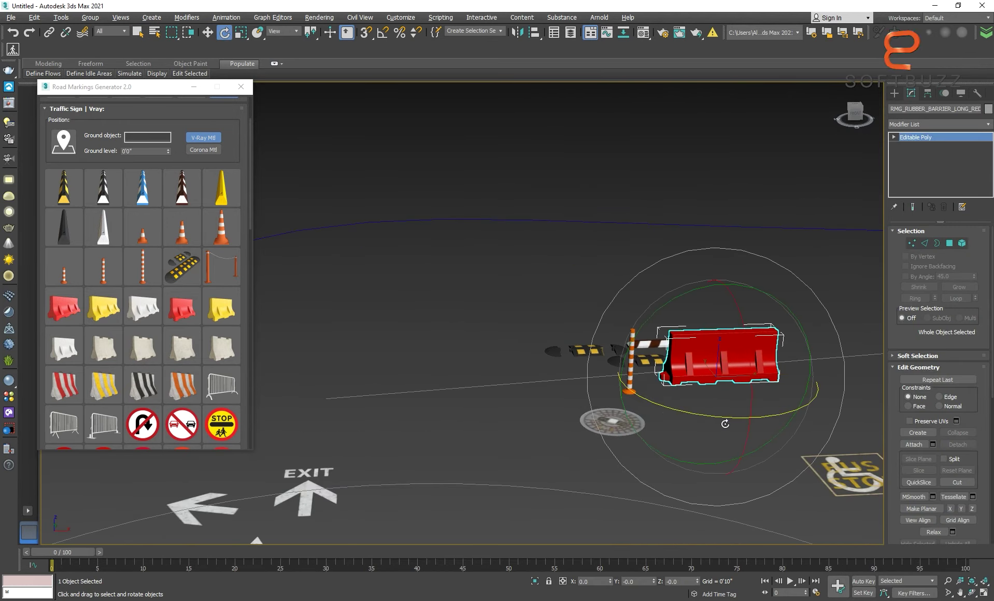
left_click_drag(726, 424, 736, 423)
key("w")
Place a metal crowd fence and reposition it.
scroll(169, 360, "down", 4)
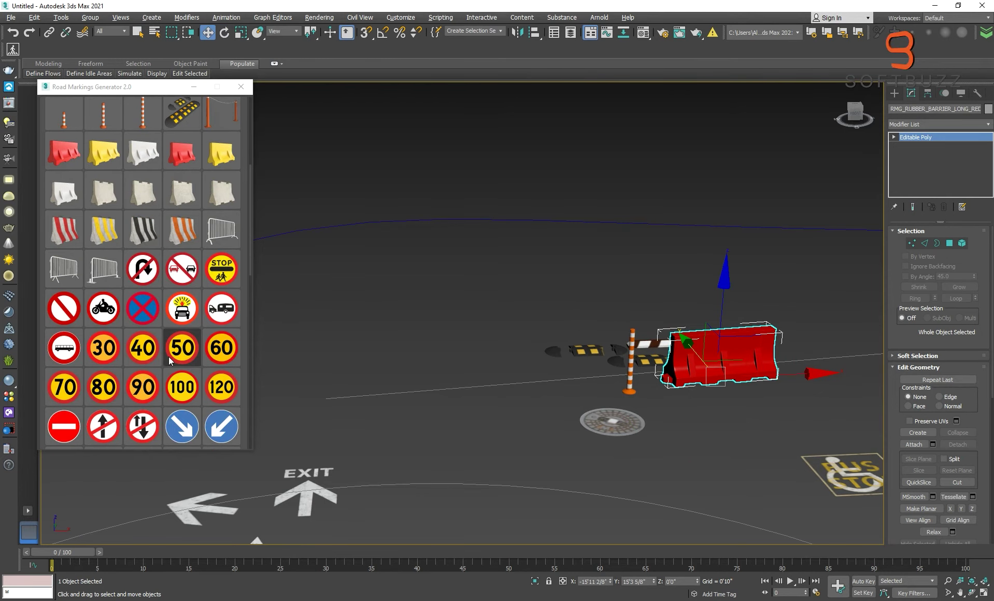
left_click(104, 268)
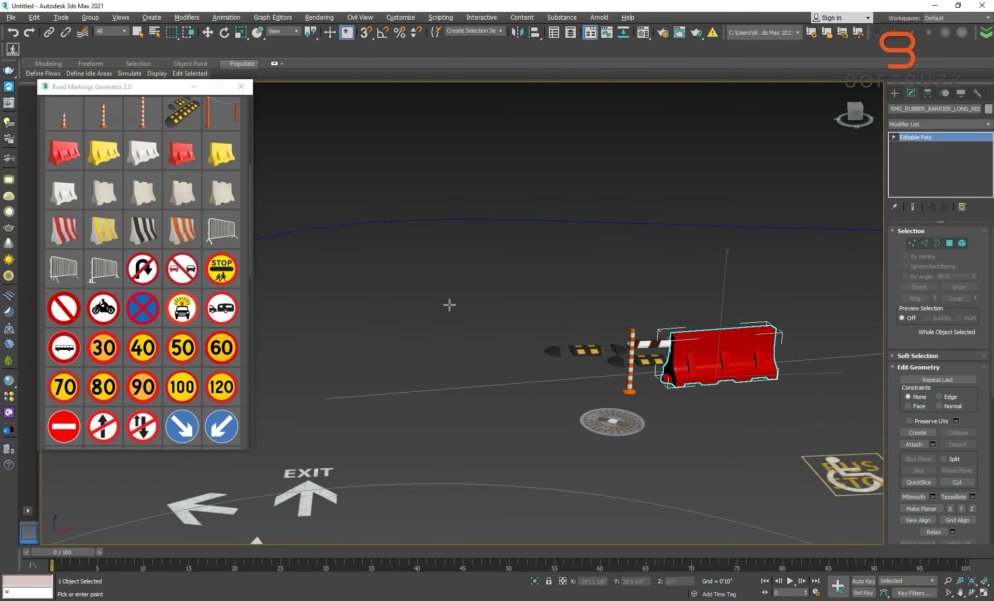
middle_click_drag(456, 327, 482, 344, "alt")
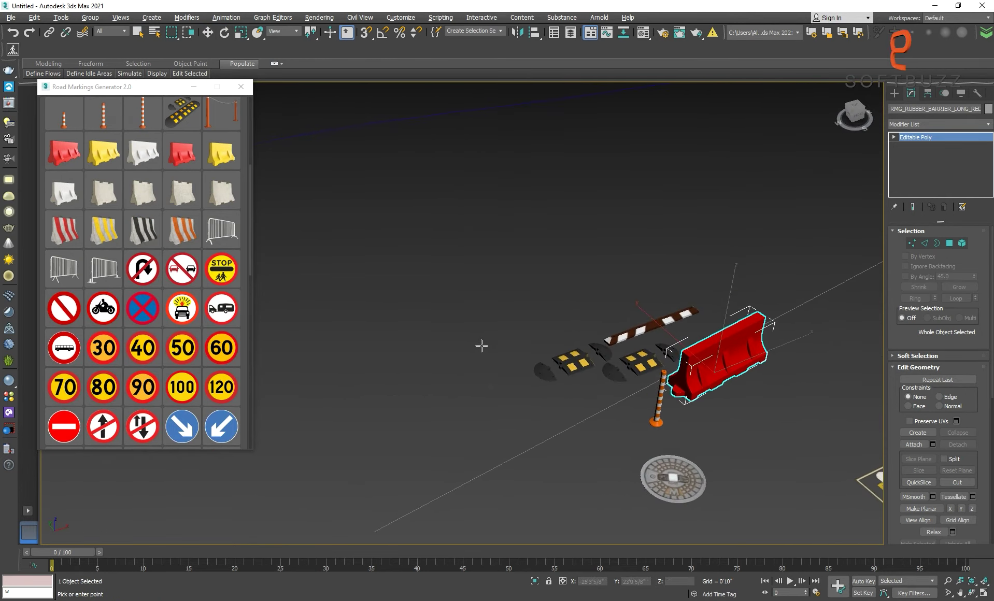
left_click(398, 240)
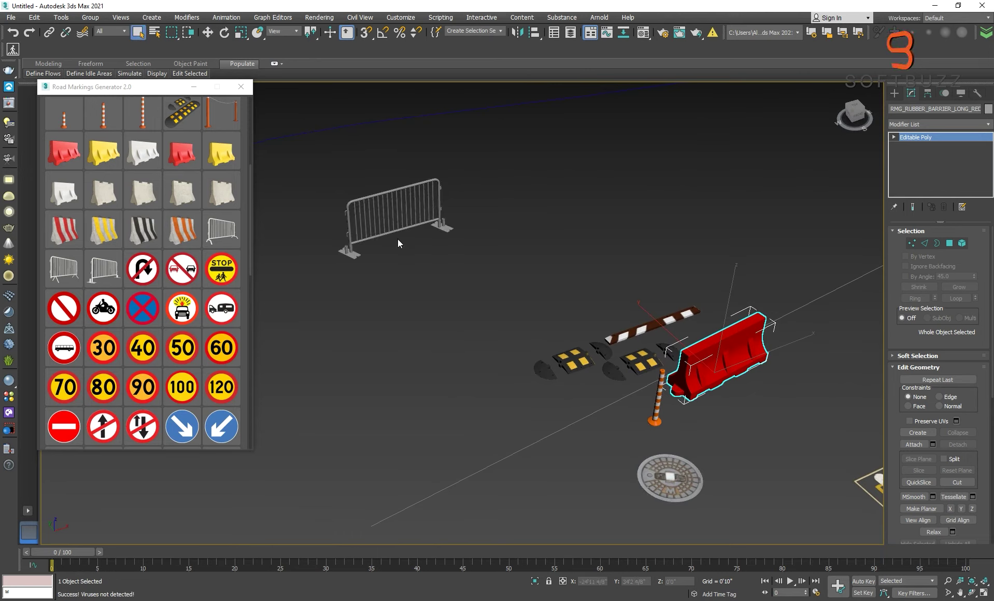
key("w")
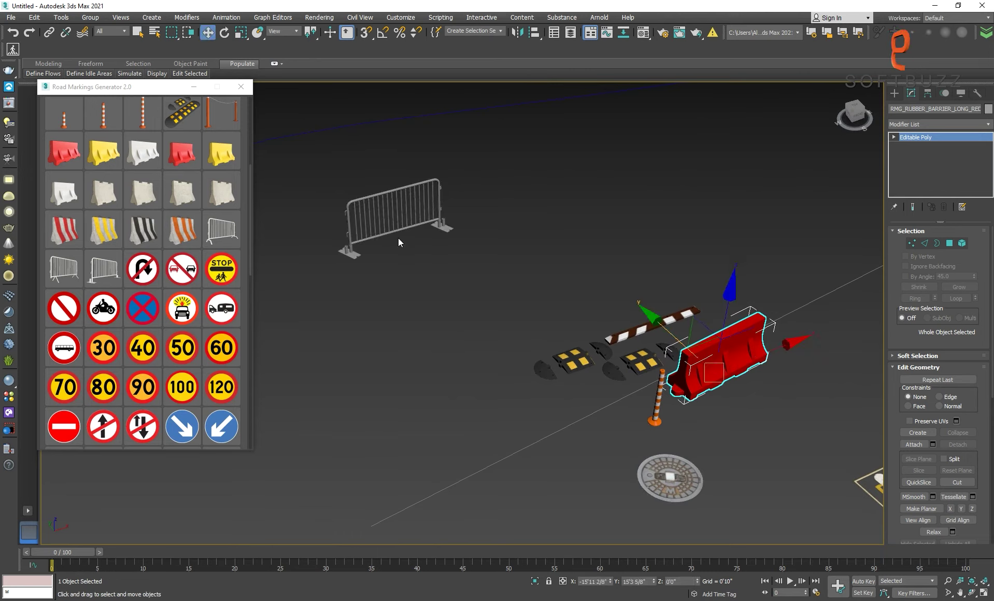
left_click(396, 214)
left_click_drag(368, 215, 396, 245)
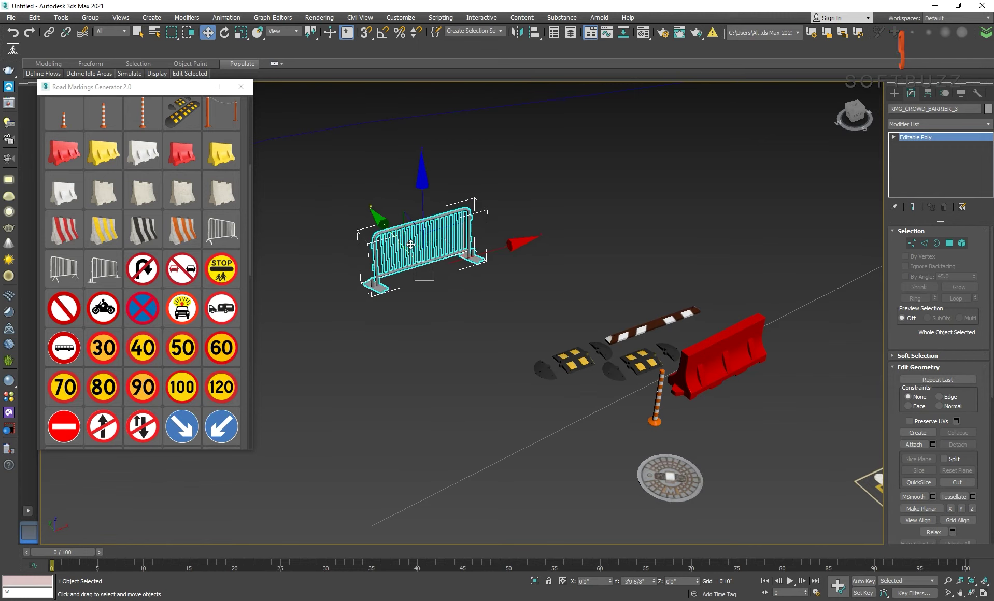
left_click(315, 148)
scroll(177, 363, "down", 2)
scroll(179, 369, "down", 3)
scroll(181, 374, "down", 4)
scroll(176, 376, "down", 3)
scroll(166, 381, "down", 1)
Place a yellow animal warning sign and a traffic-light warning sign.
left_click(148, 388)
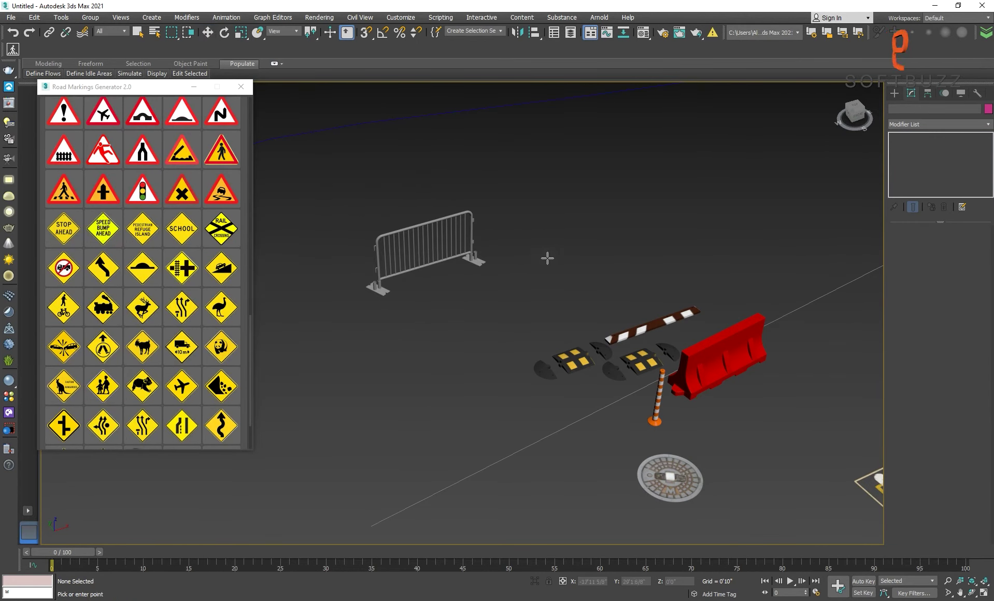
left_click(540, 250)
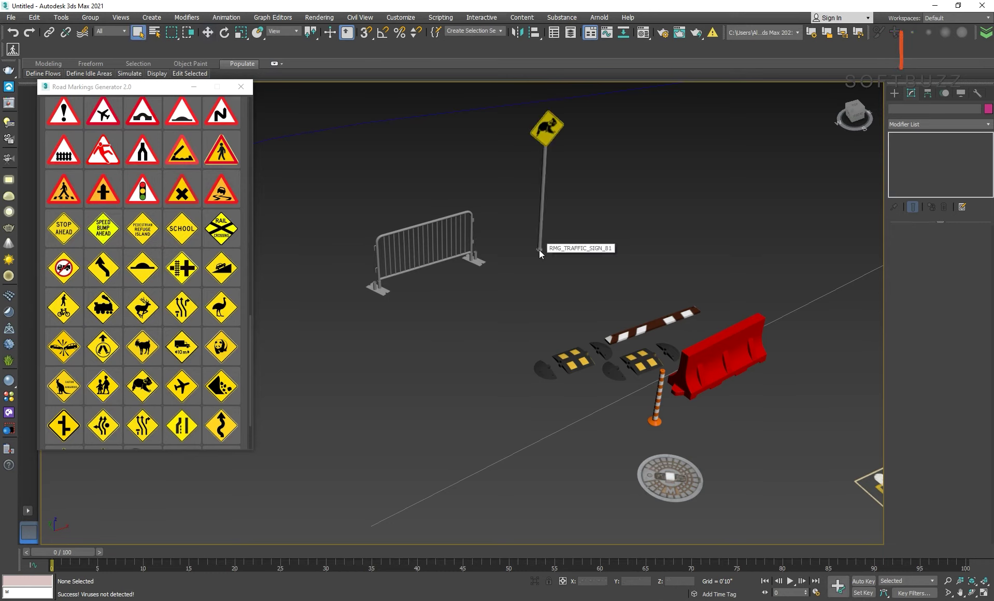
key("w")
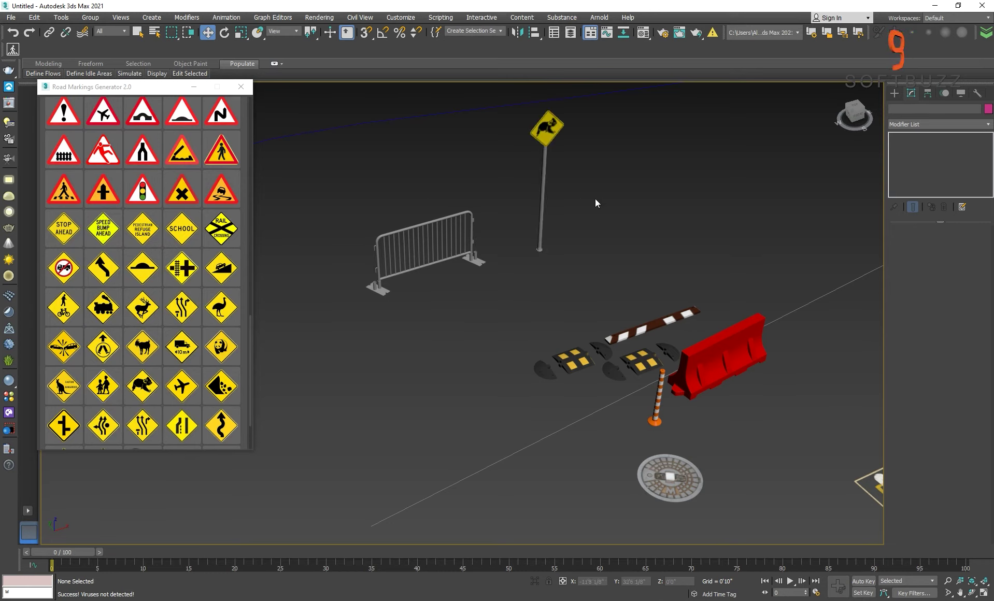
left_click(595, 199)
mouse_move(549, 85)
middle_mouse_down()
mouse_move(574, 222)
mouse_move(558, 197)
middle_mouse_up()
Place an orange chain-post rope barrier near the signs.
scroll(152, 253, "up", 3)
scroll(151, 252, "up", 5)
scroll(153, 253, "up", 4)
scroll(152, 252, "up", 5)
scroll(153, 252, "up", 3)
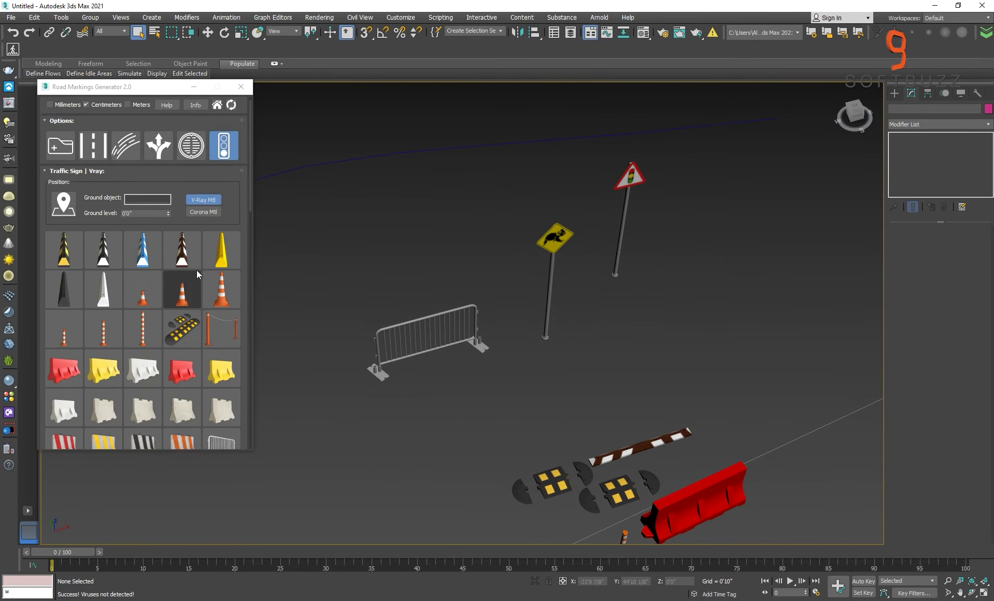
left_click(222, 329)
left_click(713, 269)
middle_click_drag(714, 269, 613, 287)
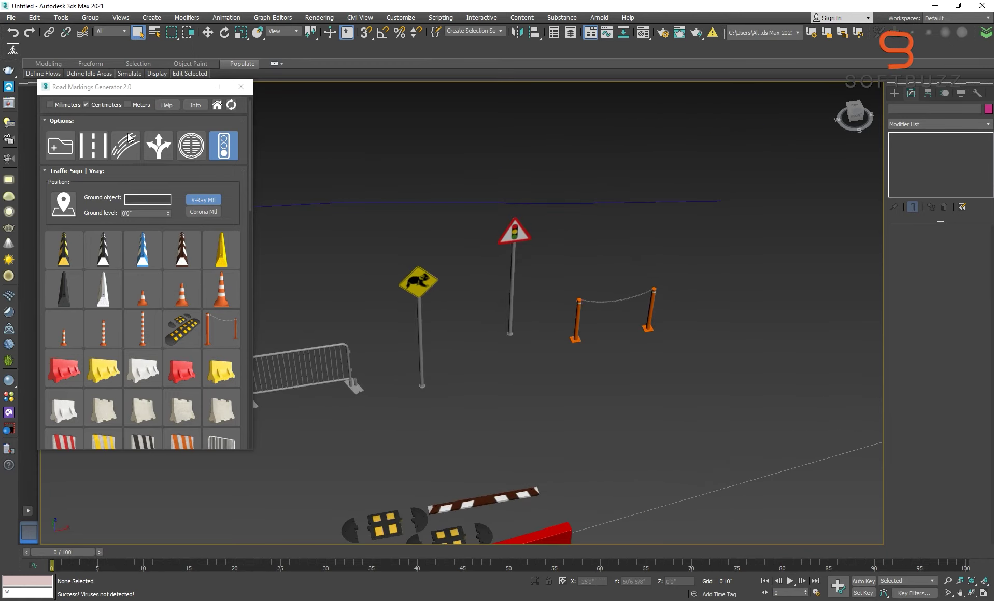
left_click(166, 153)
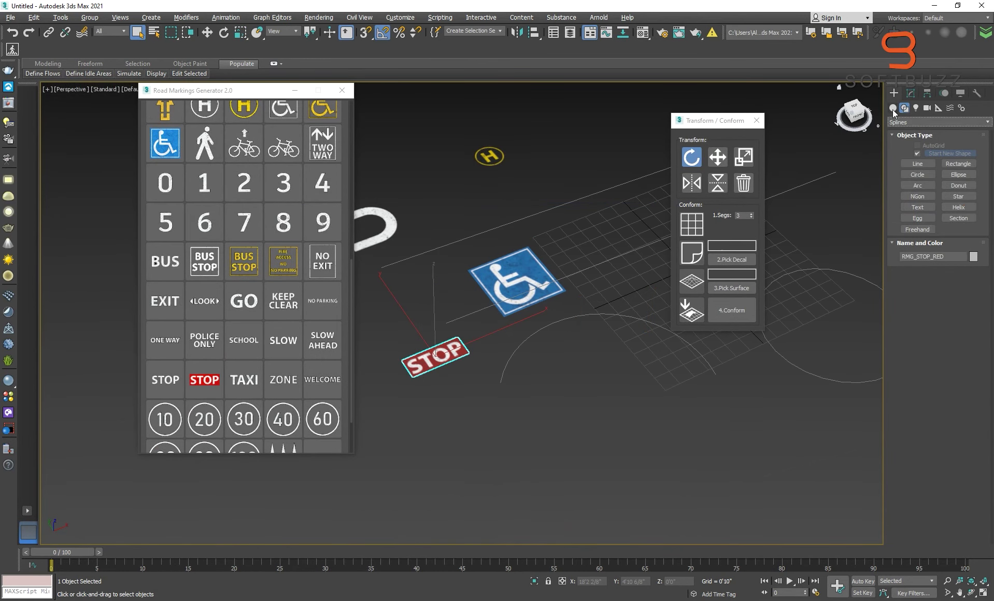
Build a box beside the STOP decal and raise its top edge.
left_click(893, 108)
left_click(926, 157)
scroll(437, 361, "up", 3)
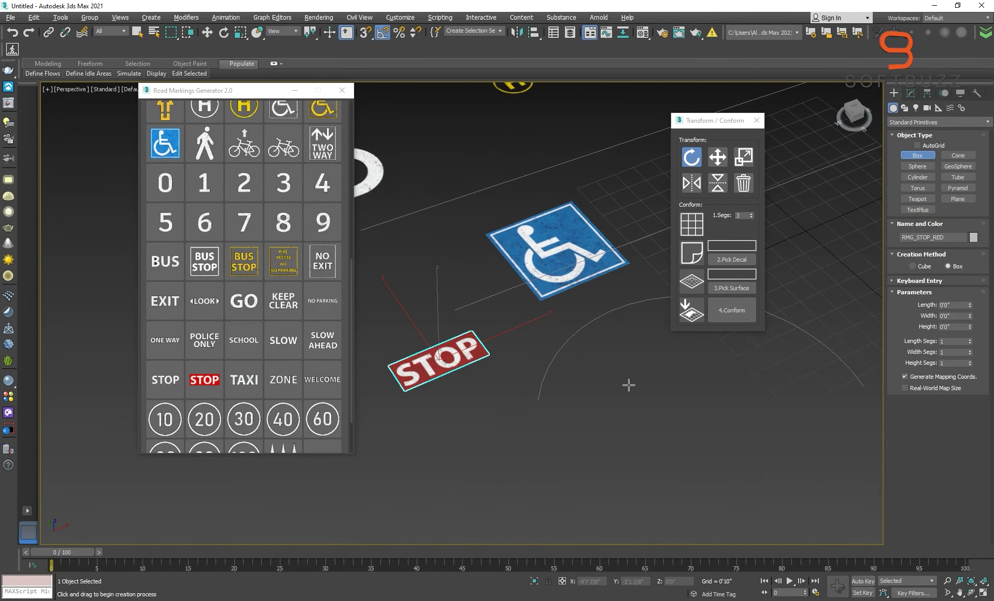
left_click_drag(620, 376, 589, 506)
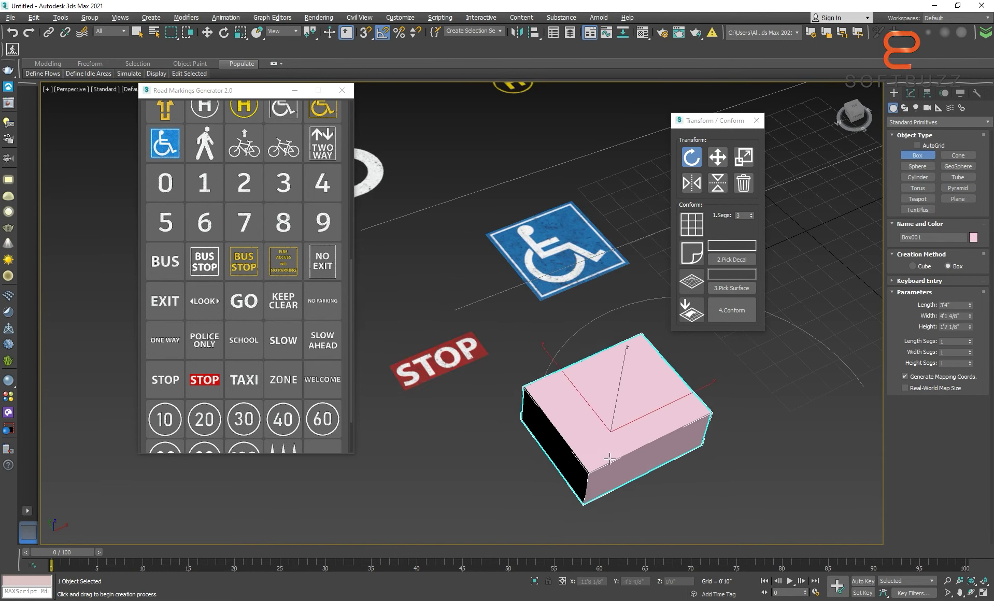
middle_click_drag(606, 450, 570, 410, "alt")
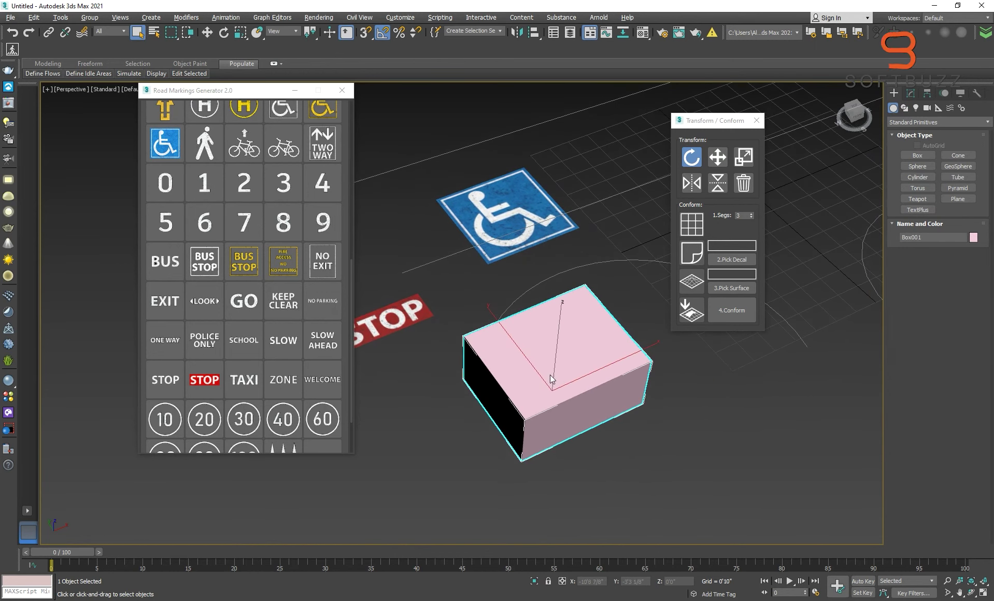
key("w")
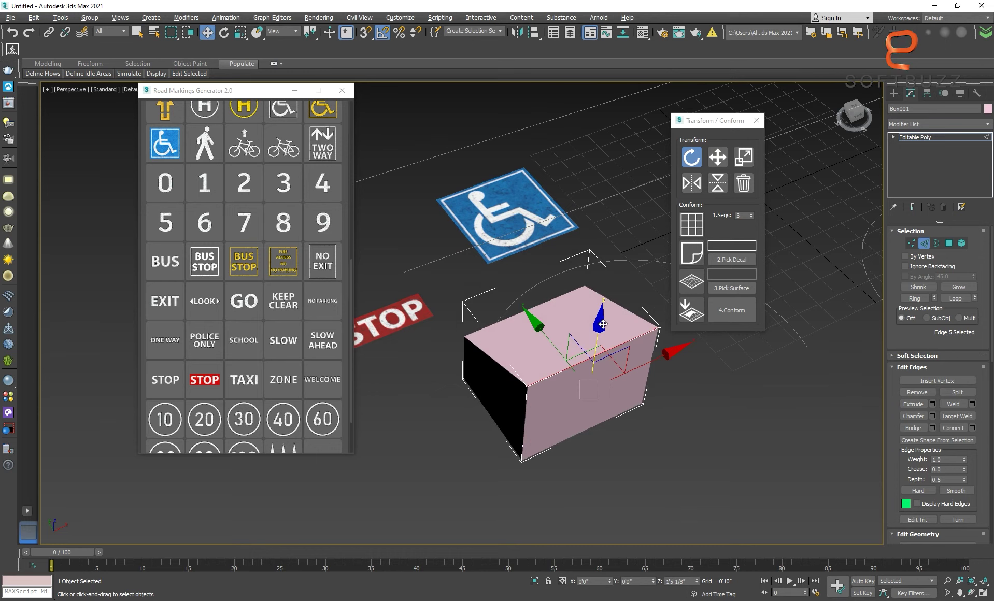
left_click_drag(596, 352, 597, 321)
Apply a wide chamfer to the box's top edge, then exit edge mode and deselect.
left_click(918, 419)
mouse_move(603, 365)
left_mouse_down()
mouse_move(559, 277)
mouse_move(807, 180)
left_mouse_up()
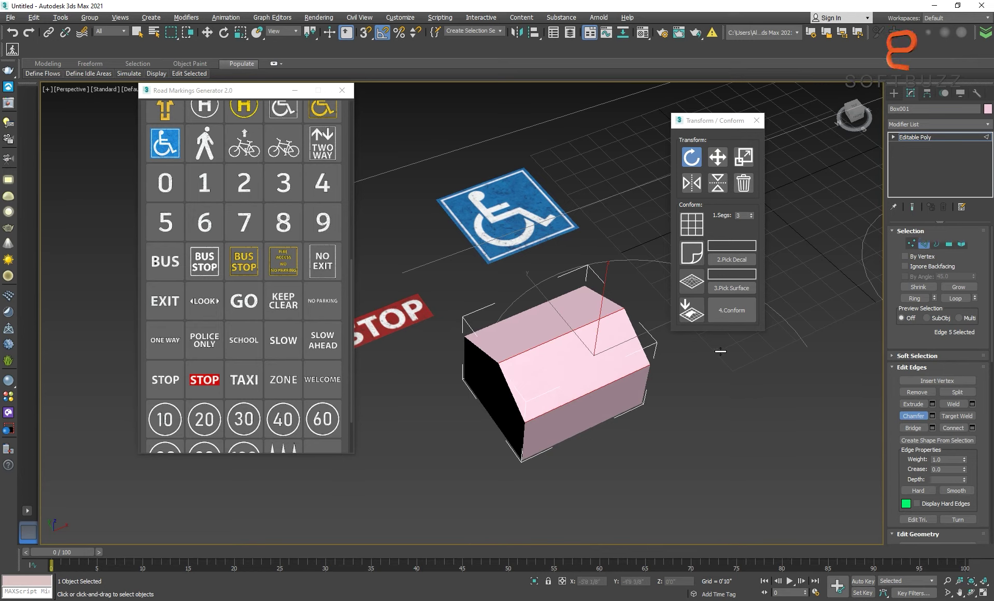
right_click(698, 378)
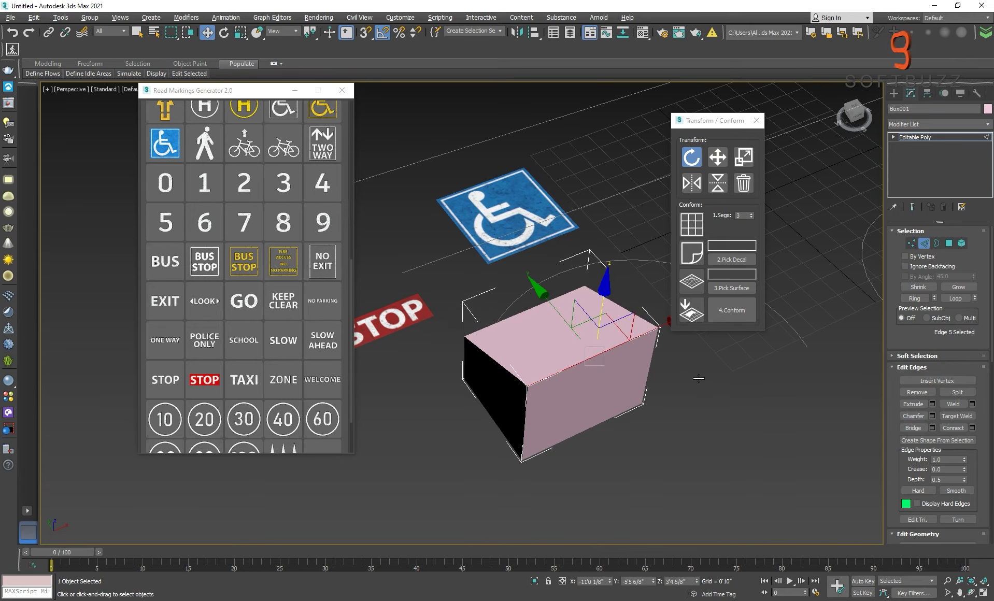
left_click(912, 416)
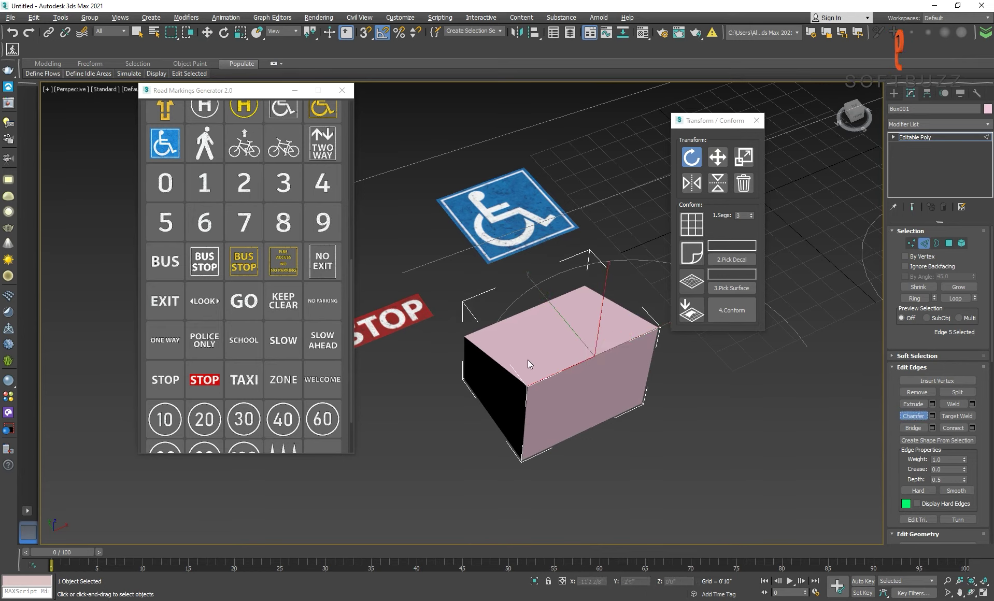
left_click_drag(571, 377, 545, 295)
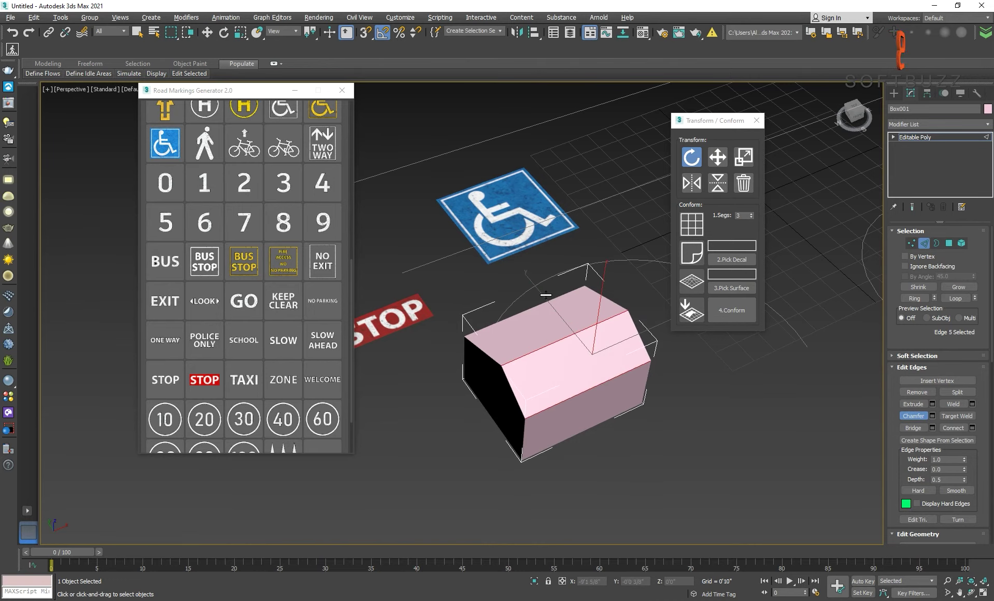
left_click(926, 136)
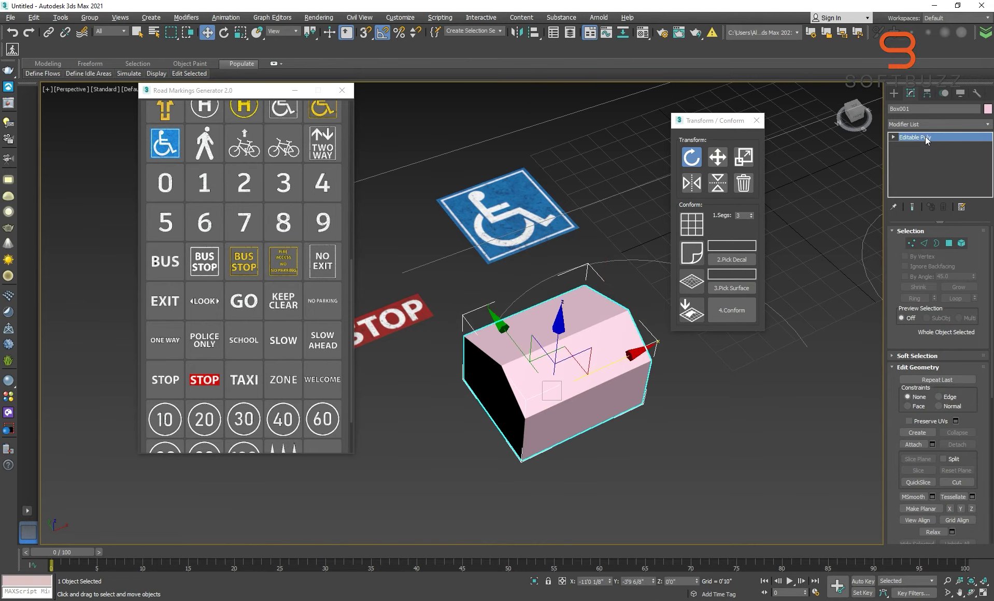
left_click(667, 413)
middle_click_drag(667, 413, 607, 394, "alt")
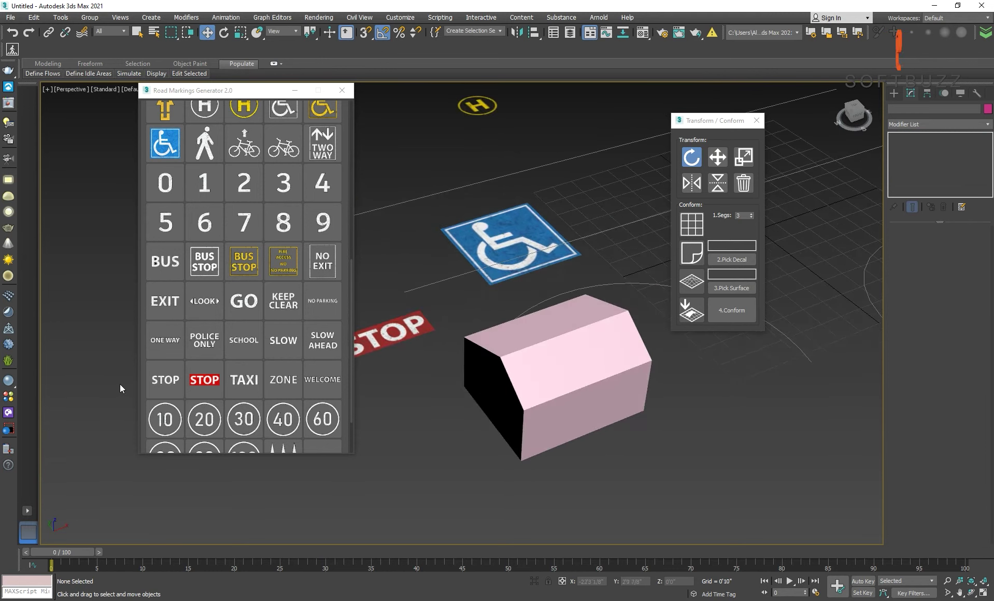
Zoom in on the box and drop the yellow BUS STOP decal onto its top.
middle_click_drag(125, 389, 487, 377, "alt")
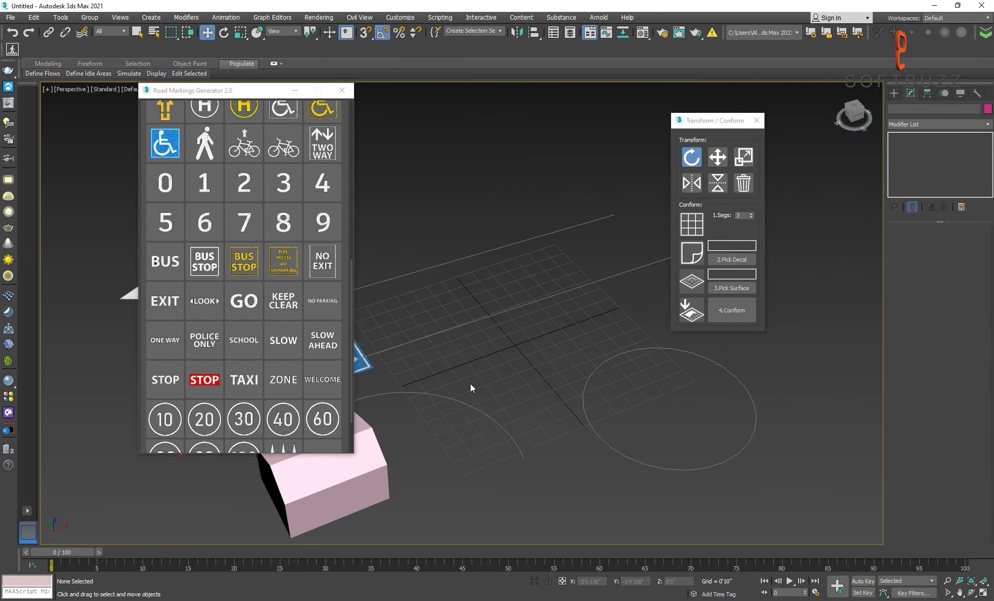
scroll(559, 317, "down", 4)
mouse_move(438, 395)
middle_mouse_down("alt")
mouse_move(537, 289)
mouse_move(612, 137)
mouse_move(494, 355)
middle_mouse_up("alt")
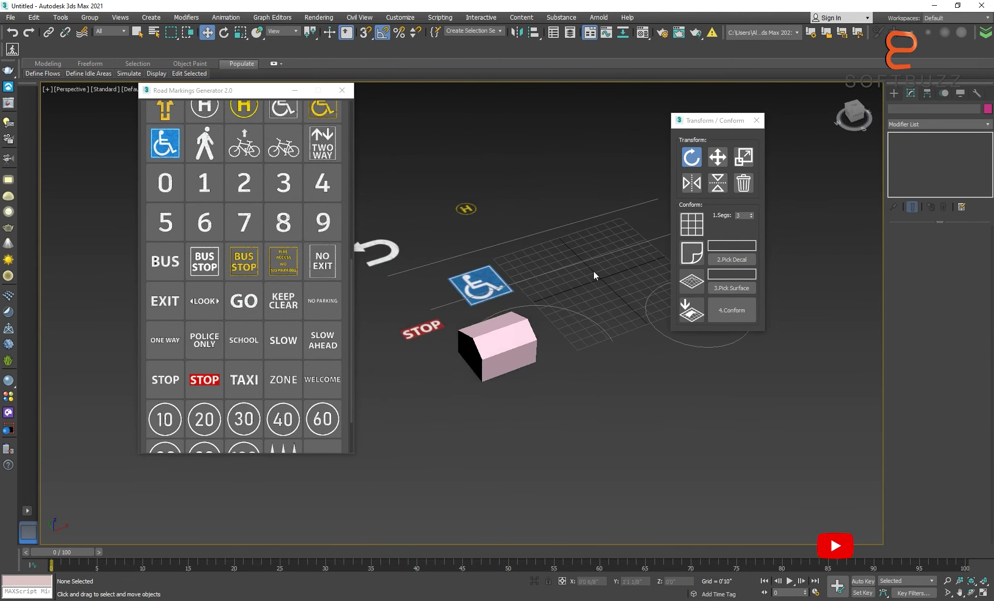
scroll(494, 355, "up", 2)
scroll(494, 354, "up", 2)
scroll(260, 374, "down", 3)
scroll(260, 374, "up", 2)
scroll(260, 373, "up", 1)
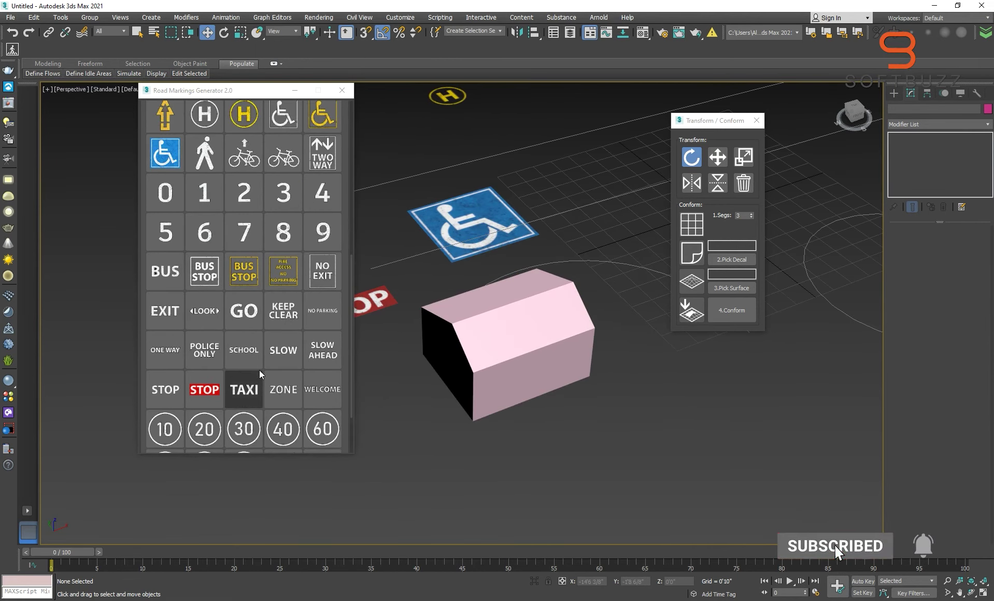
left_click(245, 278)
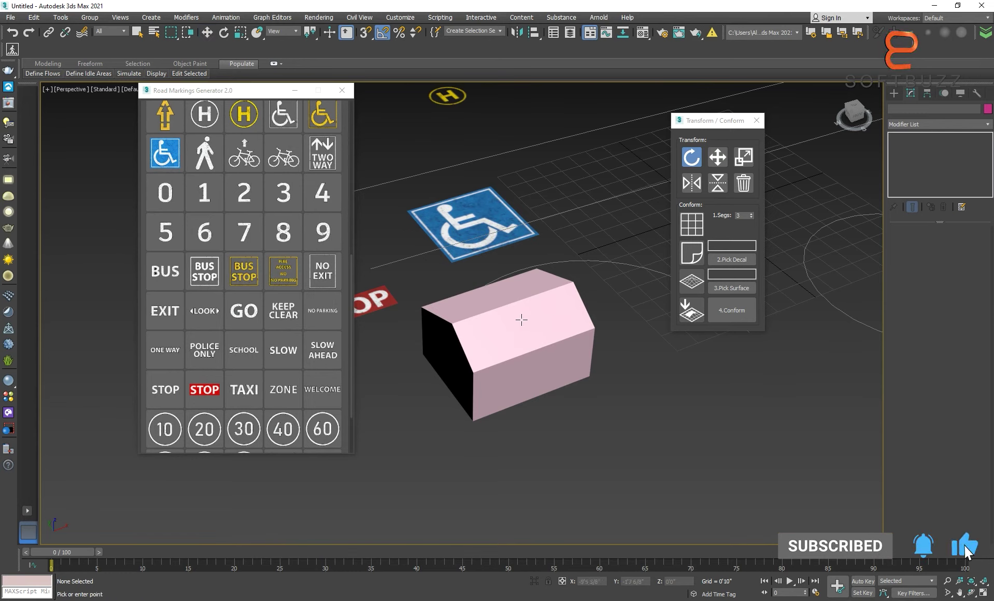
left_click(522, 320)
Lift and shrink the BUS STOP decal, shifting it toward the box in Top view.
left_click_drag(521, 274, 522, 221)
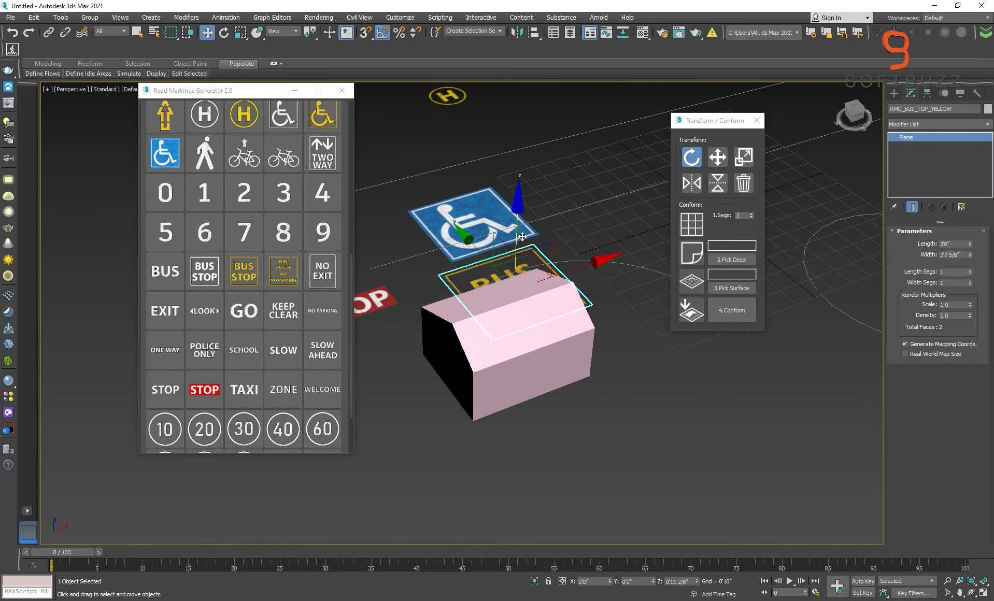
left_click(745, 157)
left_click_drag(517, 249, 519, 277)
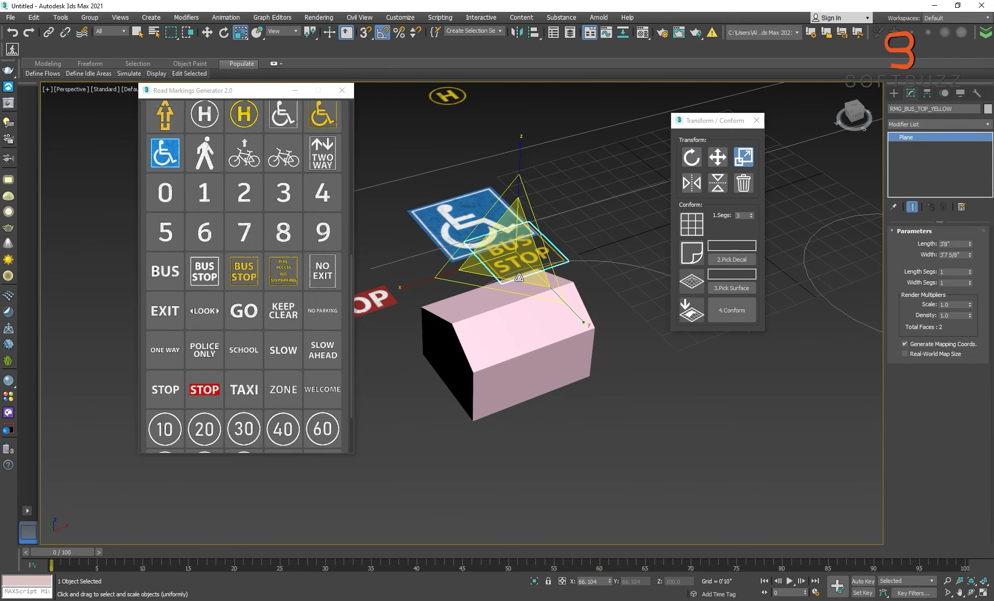
key("t")
scroll(537, 290, "down", 4)
key("w")
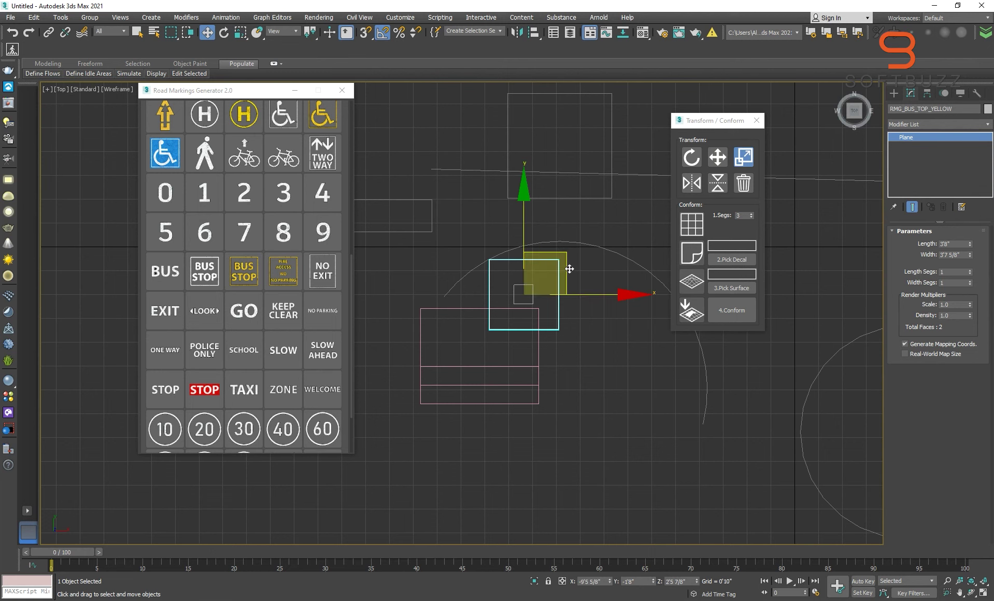
left_click_drag(570, 266, 521, 331)
Position the BUS STOP decal just above the box in Perspective view.
key("p")
scroll(522, 348, "up", 5)
scroll(535, 335, "up", 2)
scroll(535, 335, "down", 6)
left_click_drag(520, 300, 528, 311)
left_click_drag(532, 189, 523, 292)
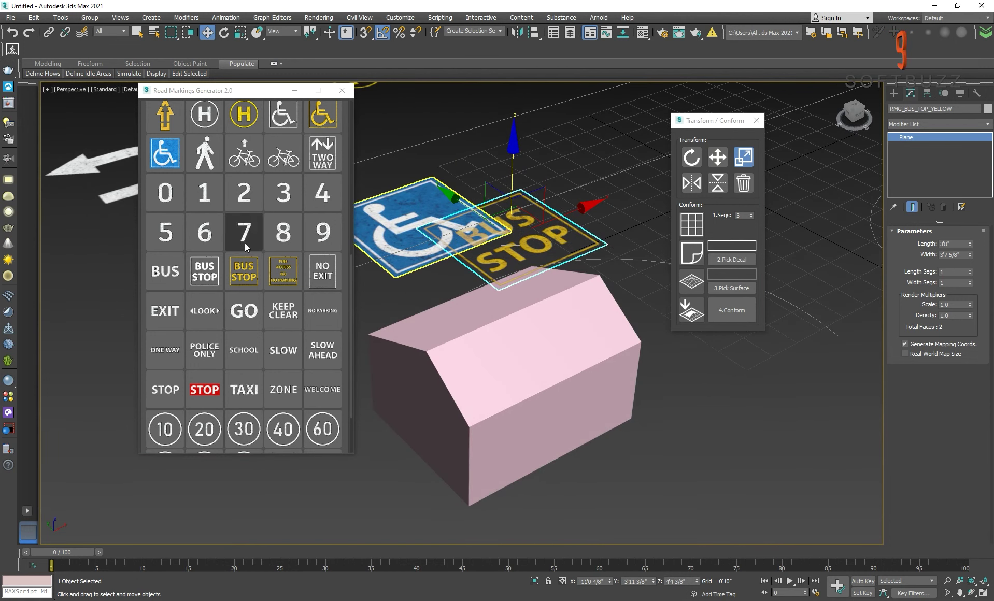
Conform the BUS STOP decal onto the chamfered Box001 using 10 segments.
left_click(746, 262)
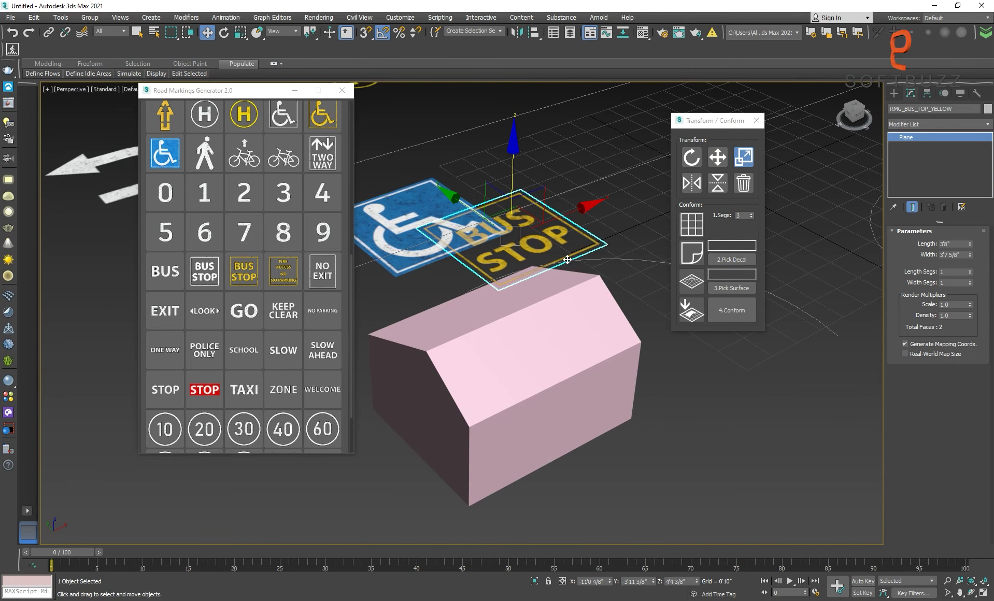
left_click(732, 259)
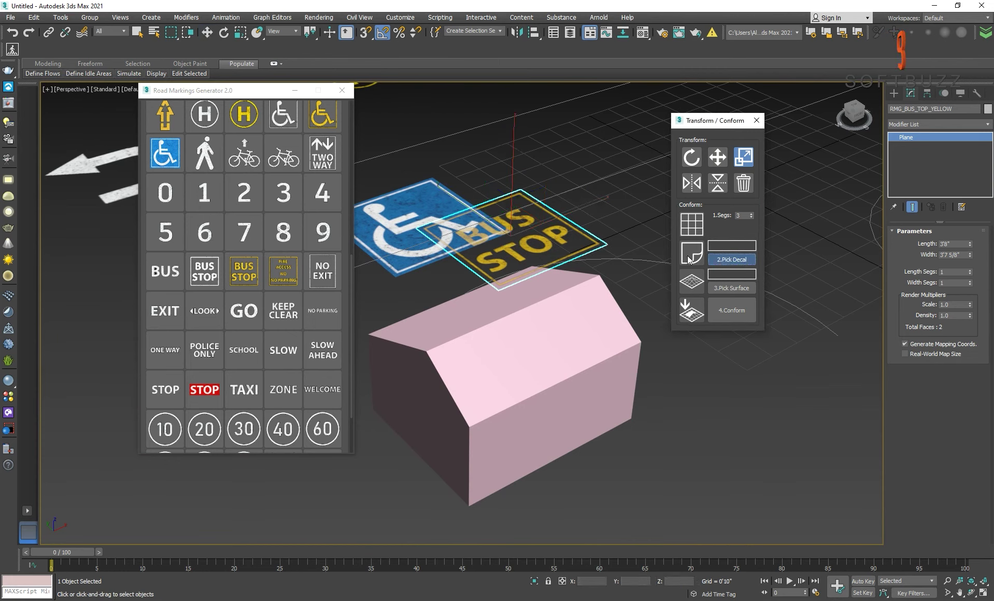
left_click(582, 253)
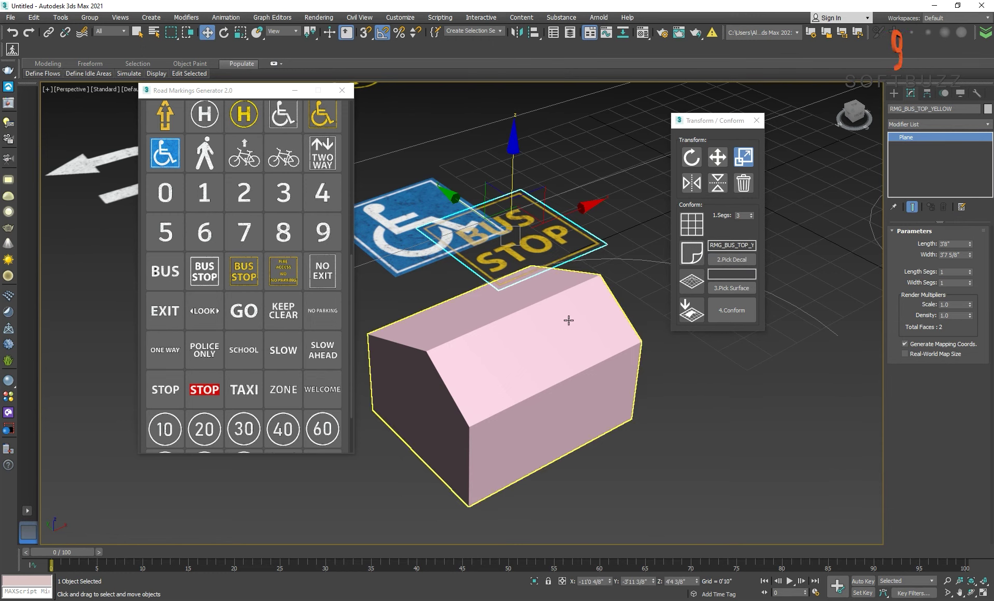
left_click(711, 291)
left_click(588, 317)
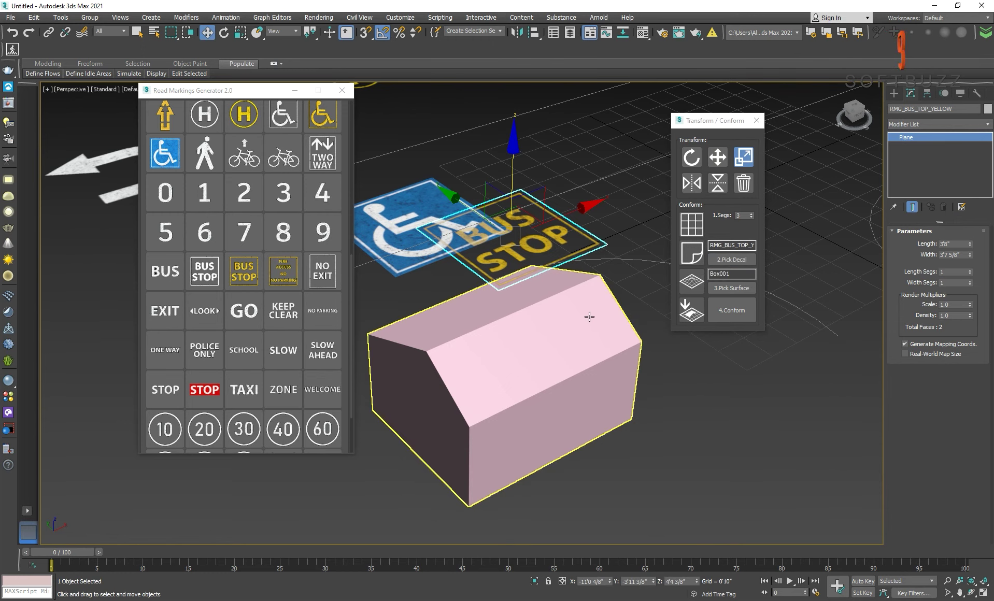
left_click(751, 214)
left_click(732, 310)
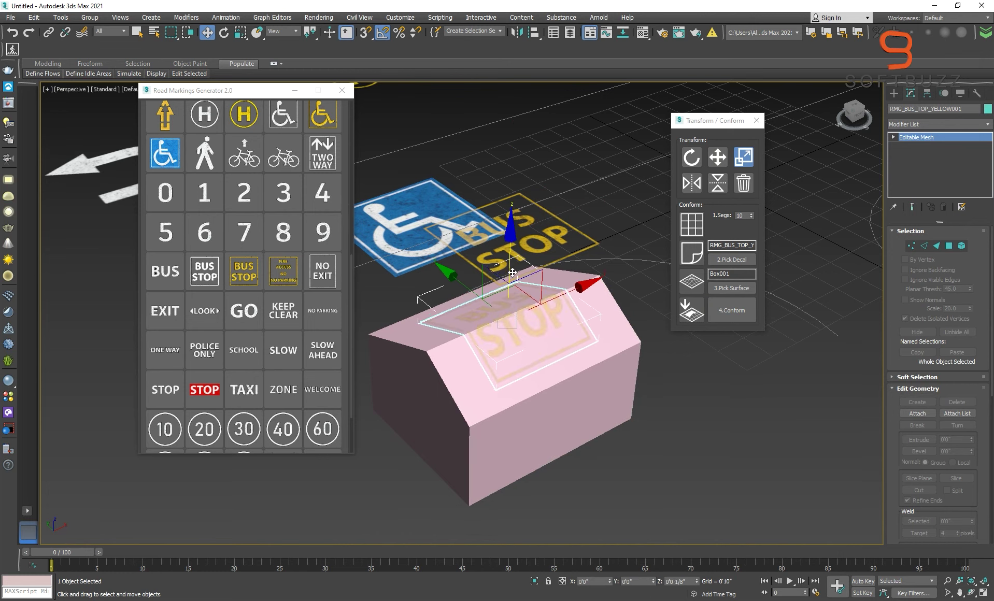
mouse_move(513, 272)
middle_mouse_down("alt")
mouse_move(568, 424)
mouse_move(610, 351)
mouse_move(498, 354)
middle_mouse_up("alt")
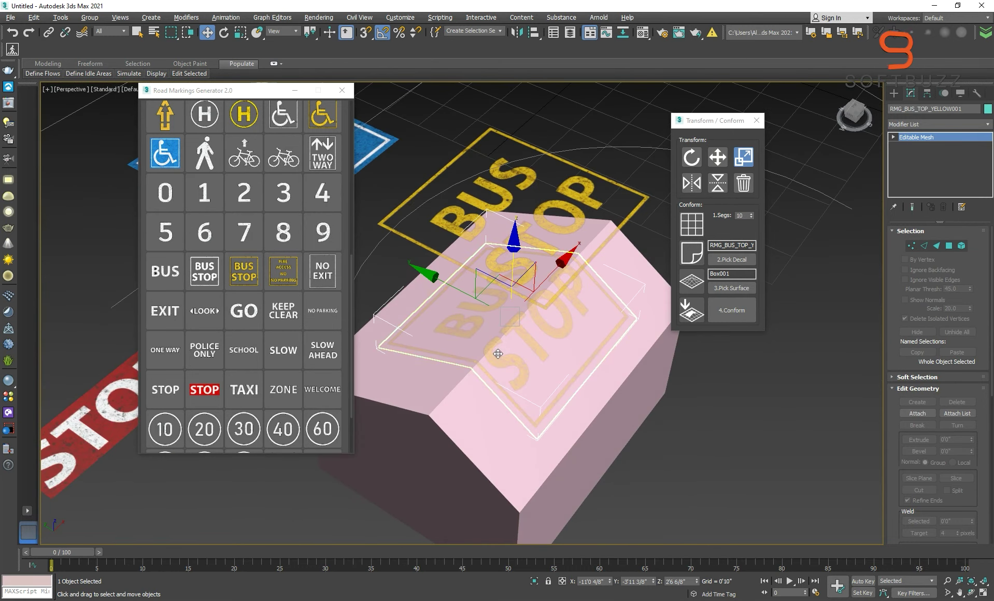
left_click(337, 321)
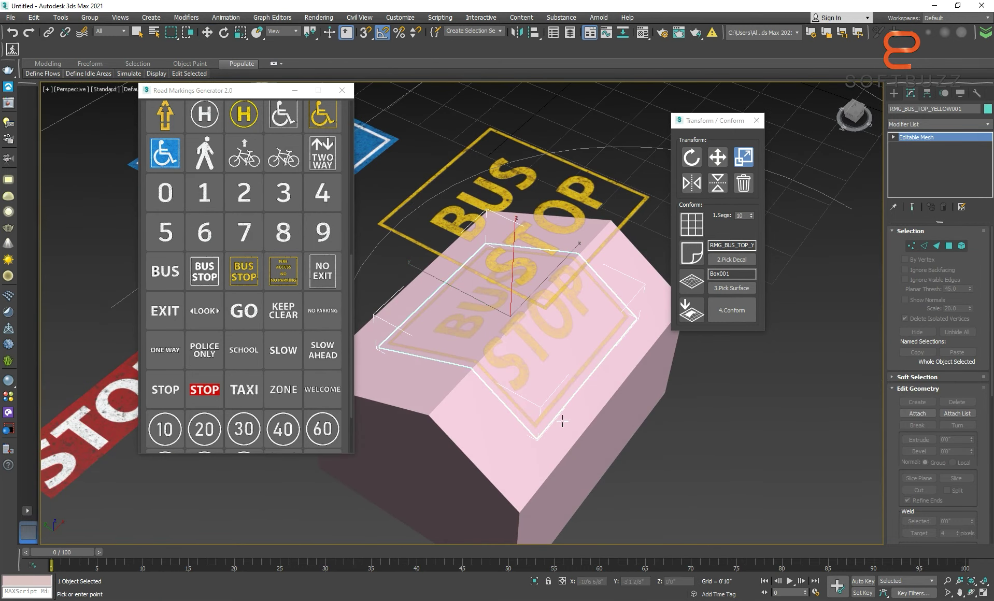